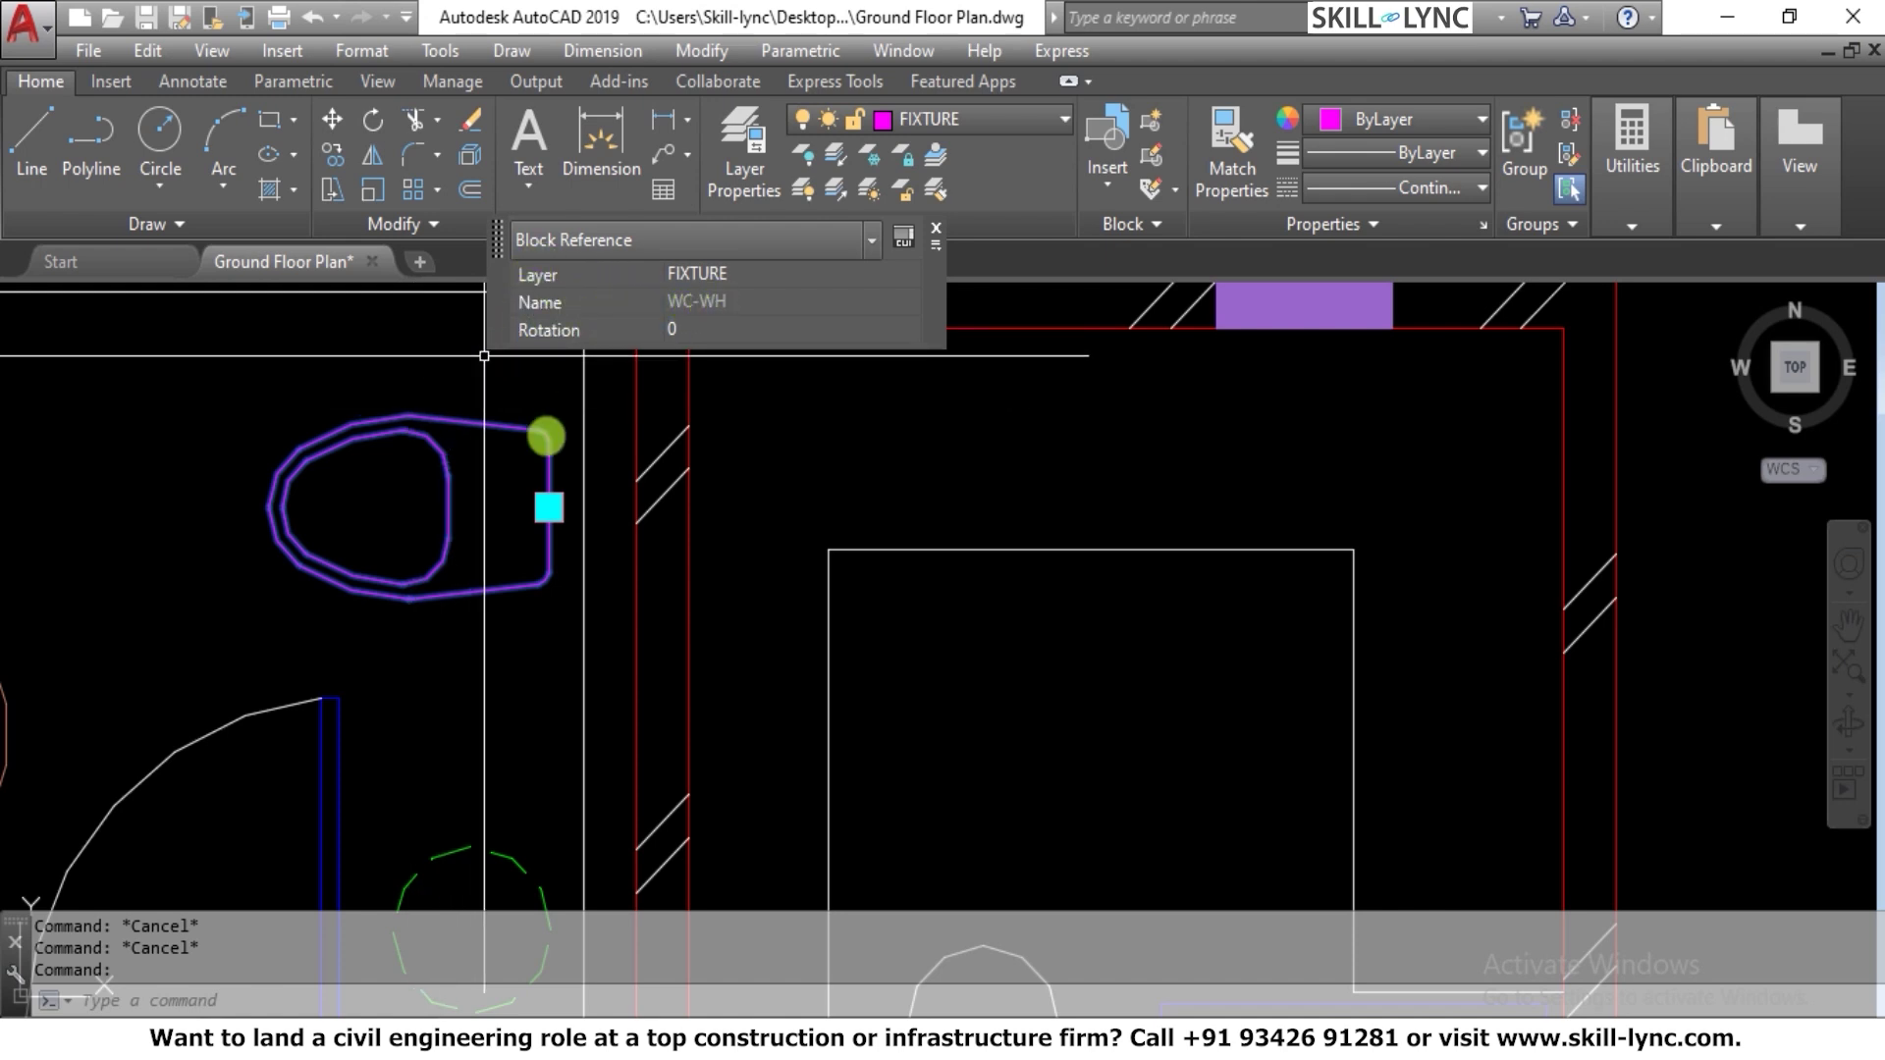
Step: Deselect the WC-WH toilet block, zoom around the ground floor plan, and cancel any pending command
{"action": "scroll", "coordinate": [392, 638], "scroll_direction": "down", "scroll_amount": 3}
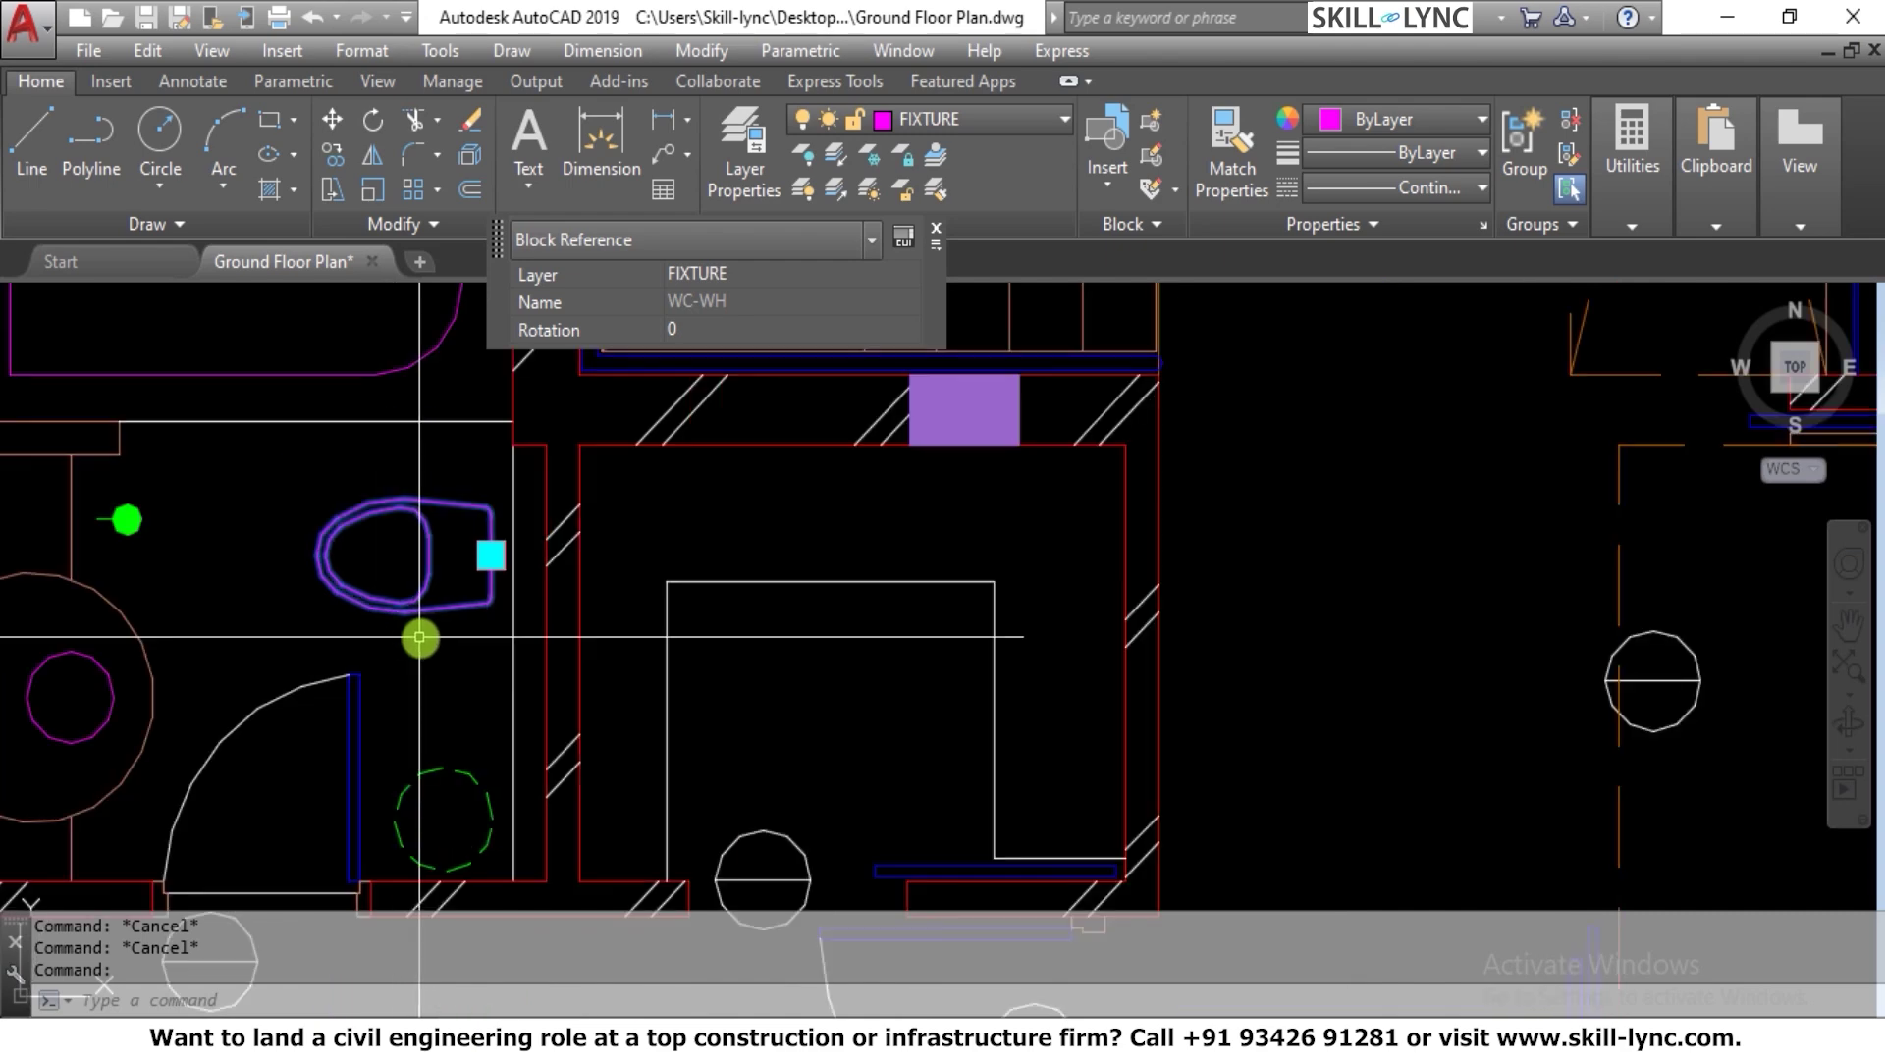
{"action": "key", "text": "Escape"}
{"action": "scroll", "coordinate": [530, 736], "scroll_direction": "down", "scroll_amount": 4}
{"action": "scroll", "coordinate": [483, 677], "scroll_direction": "up", "scroll_amount": 2}
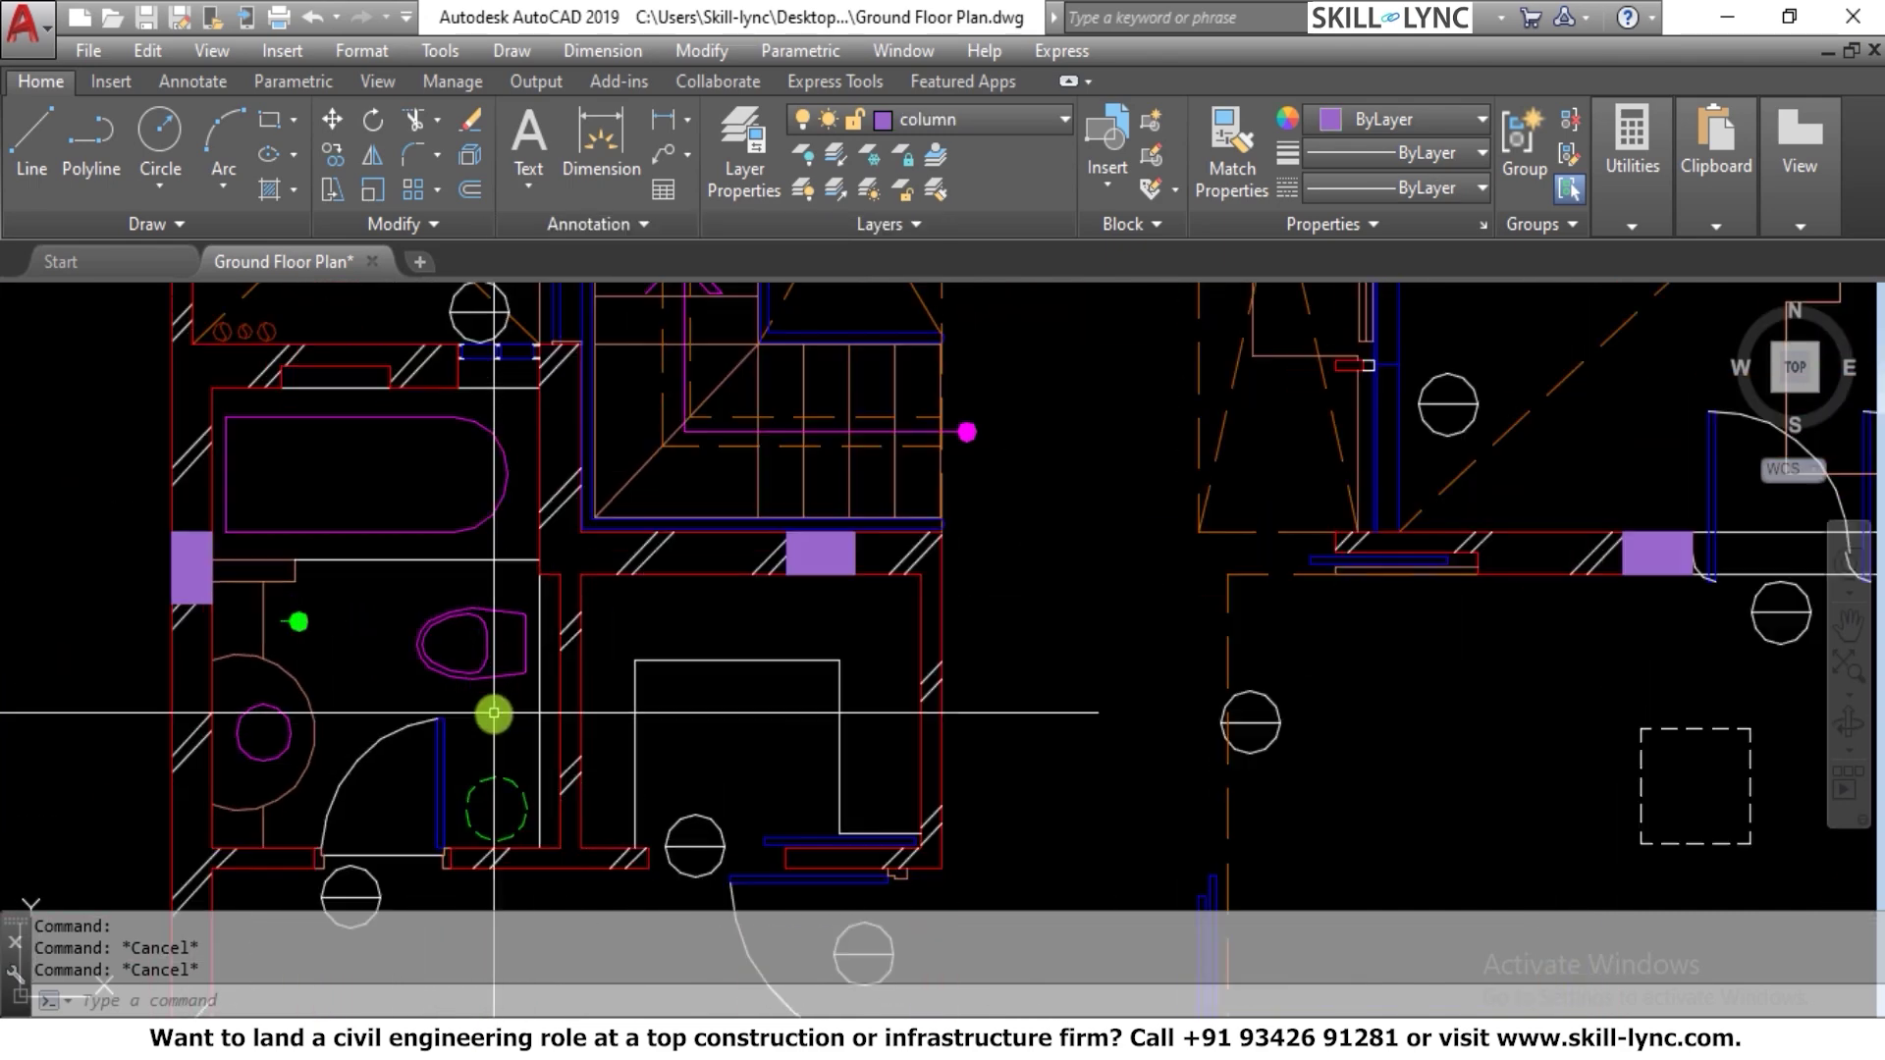
{"action": "scroll", "coordinate": [496, 650], "scroll_direction": "down", "scroll_amount": 3}
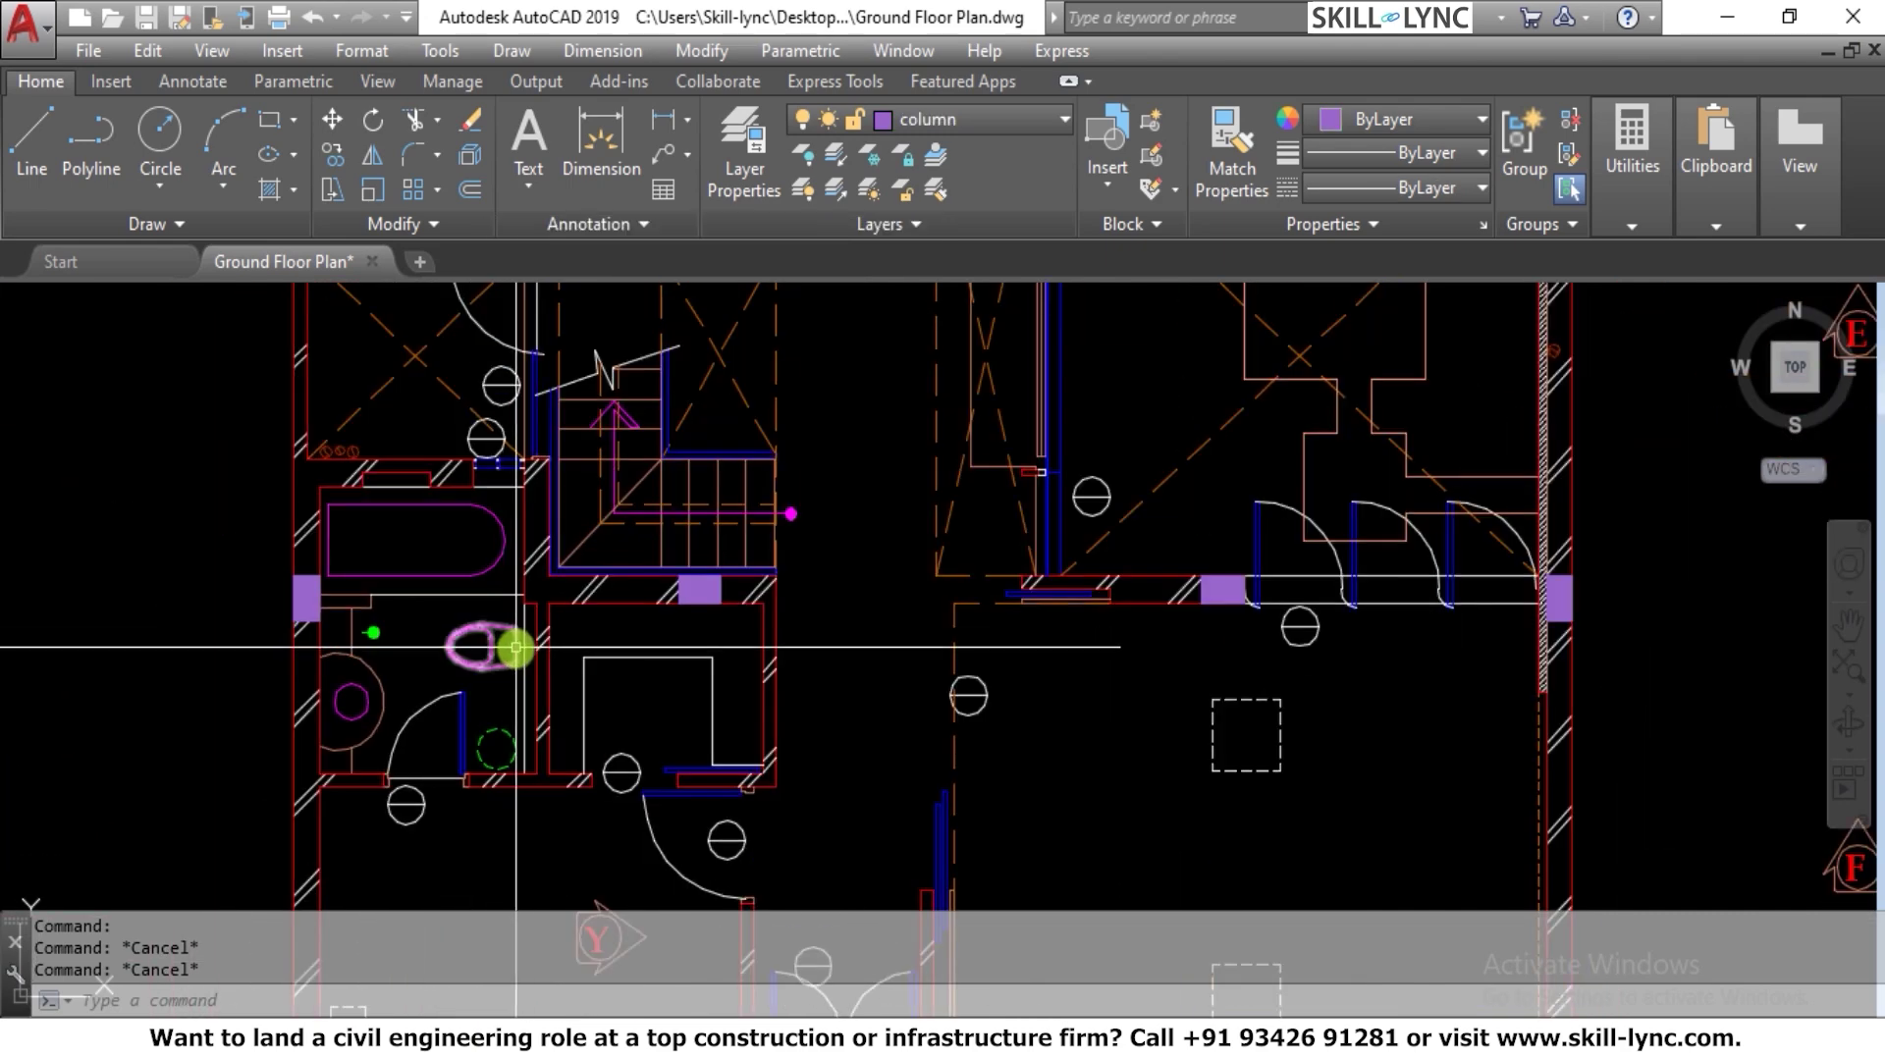
{"action": "scroll", "coordinate": [501, 646], "scroll_direction": "up", "scroll_amount": 3}
{"action": "scroll", "coordinate": [506, 640], "scroll_direction": "down", "scroll_amount": 2}
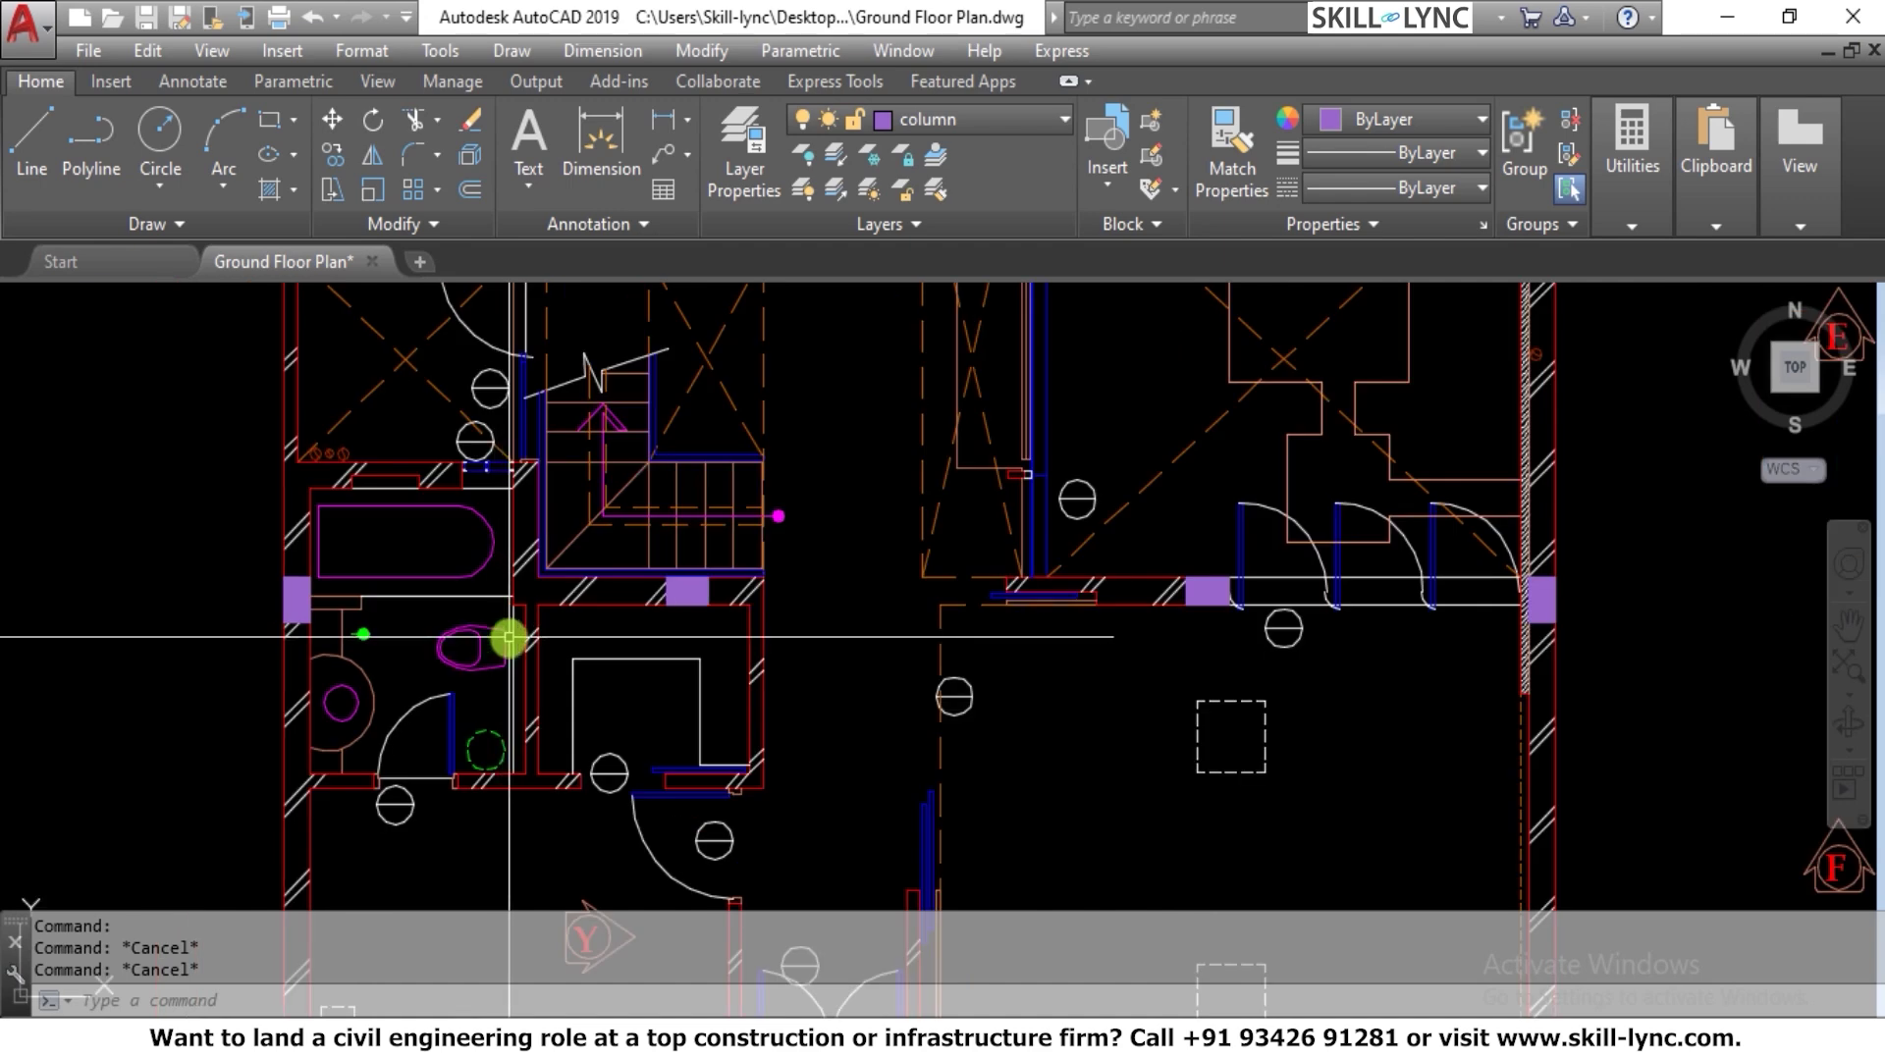
{"action": "key", "text": "Escape"}
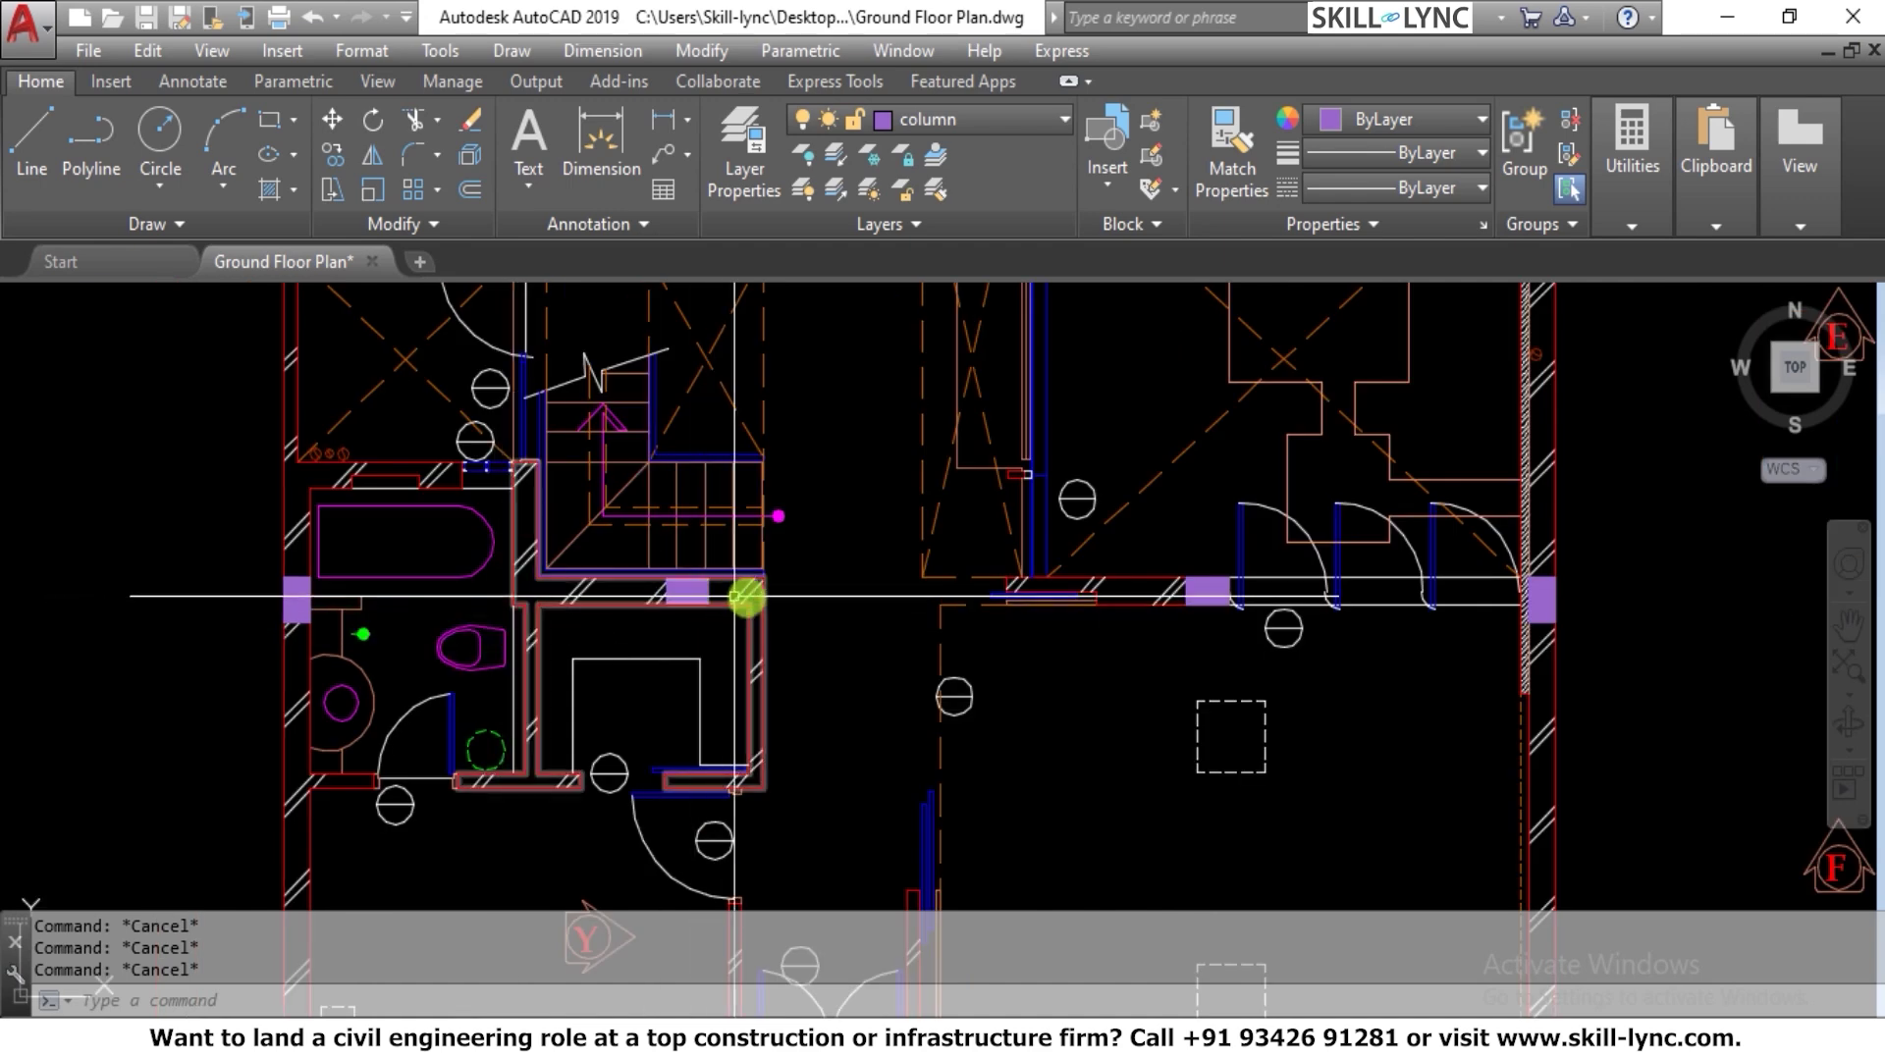
{"action": "type", "text": "B"}
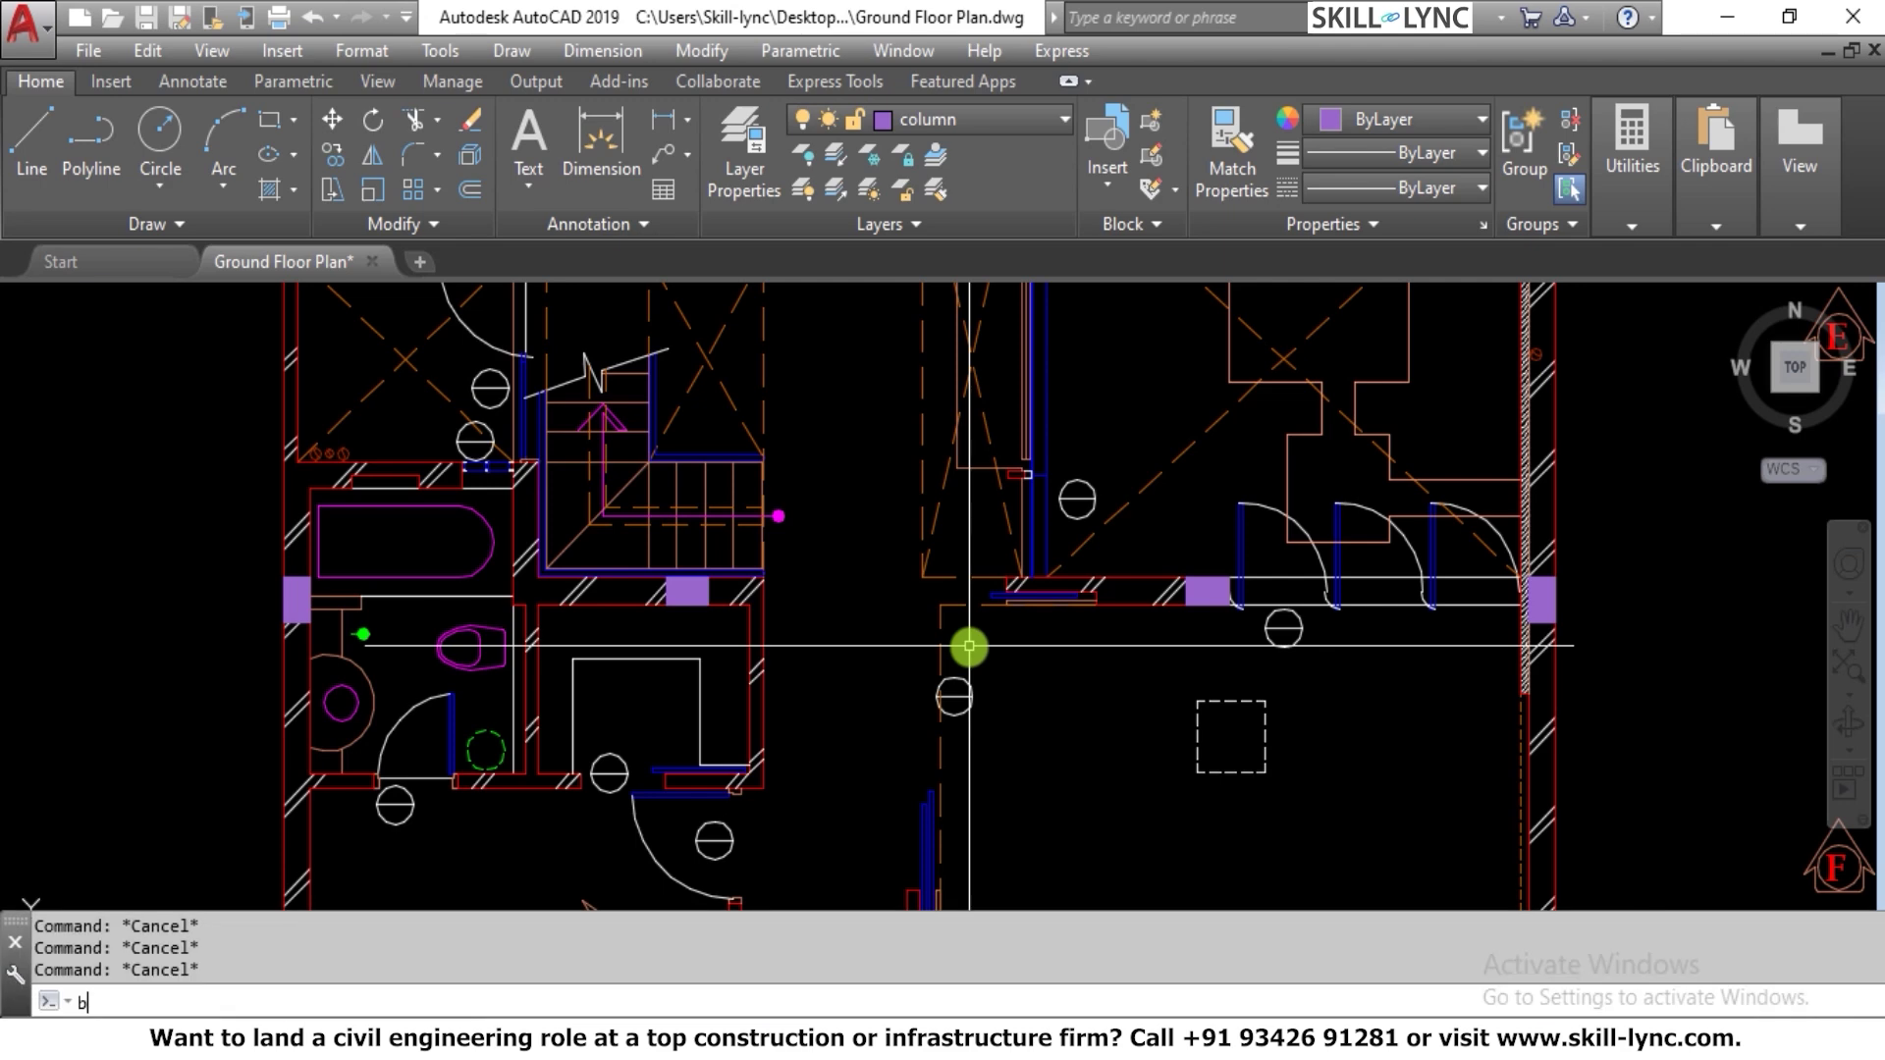
{"action": "key", "text": "Return"}
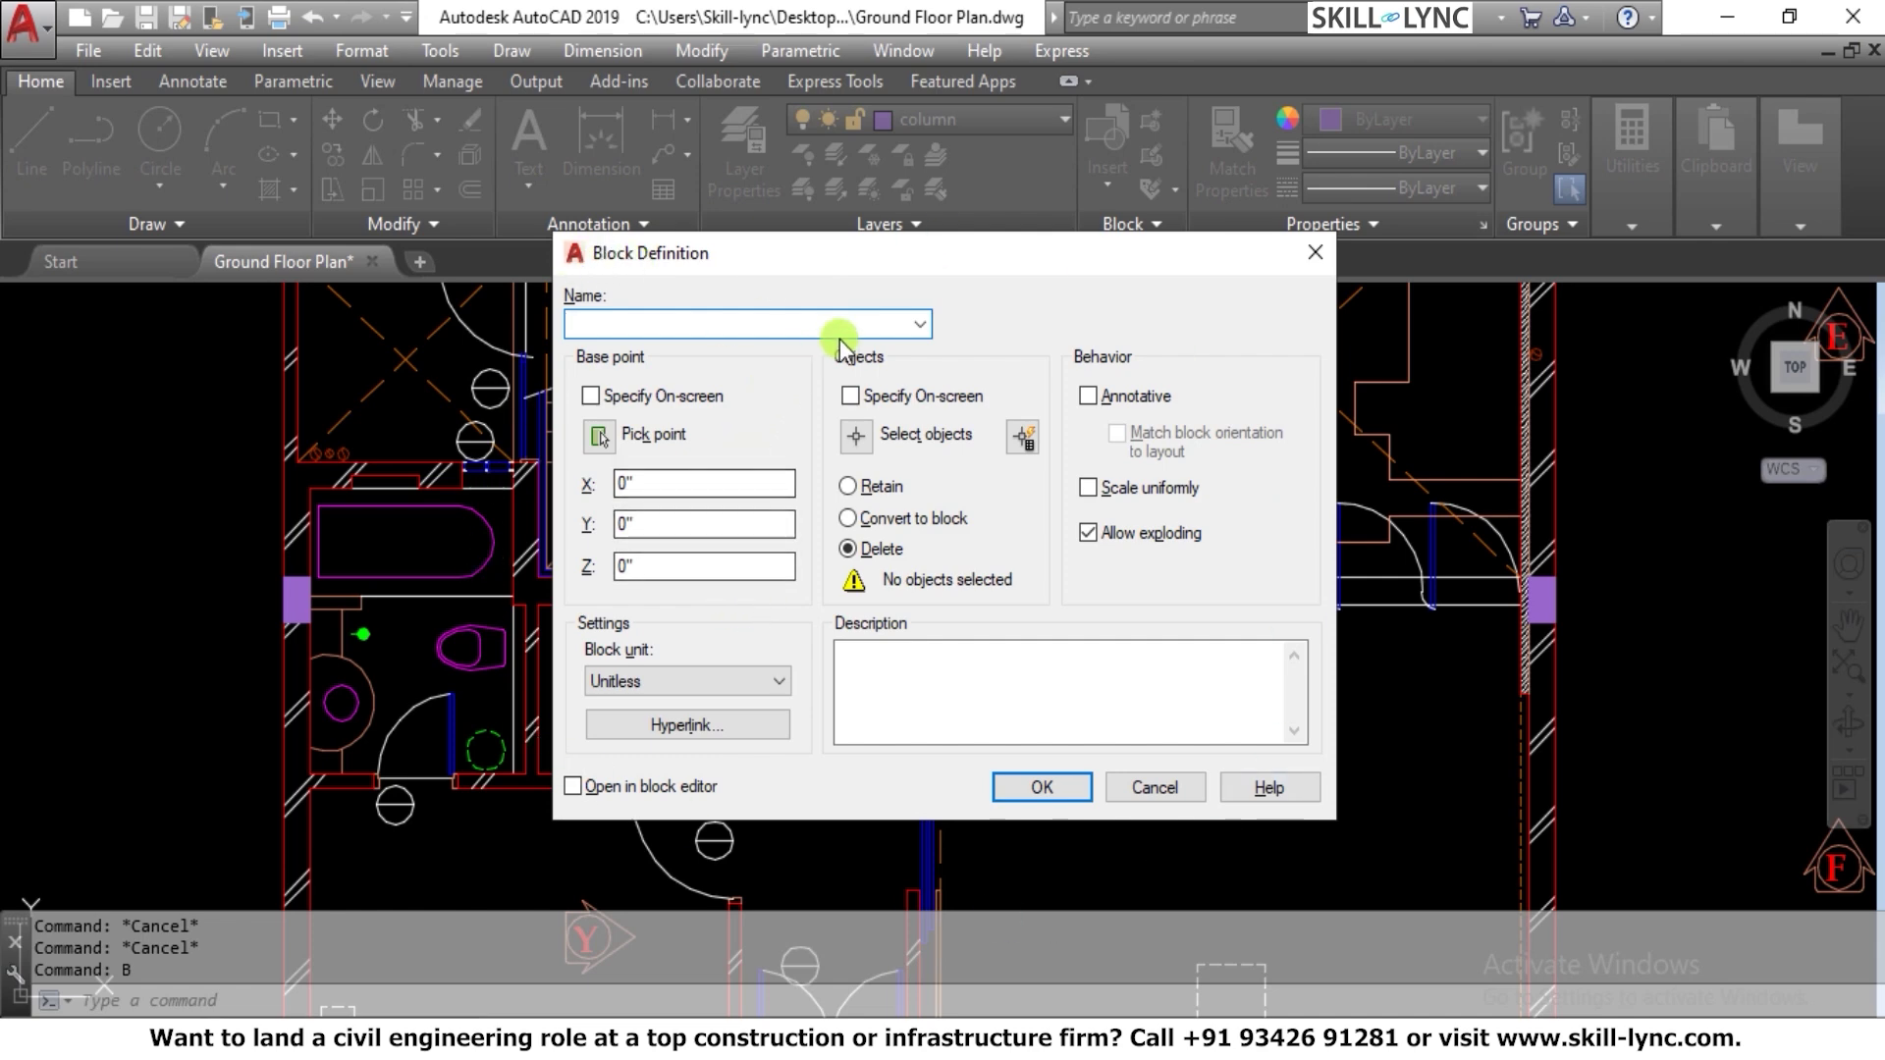
{"action": "left_click", "coordinate": [923, 318]}
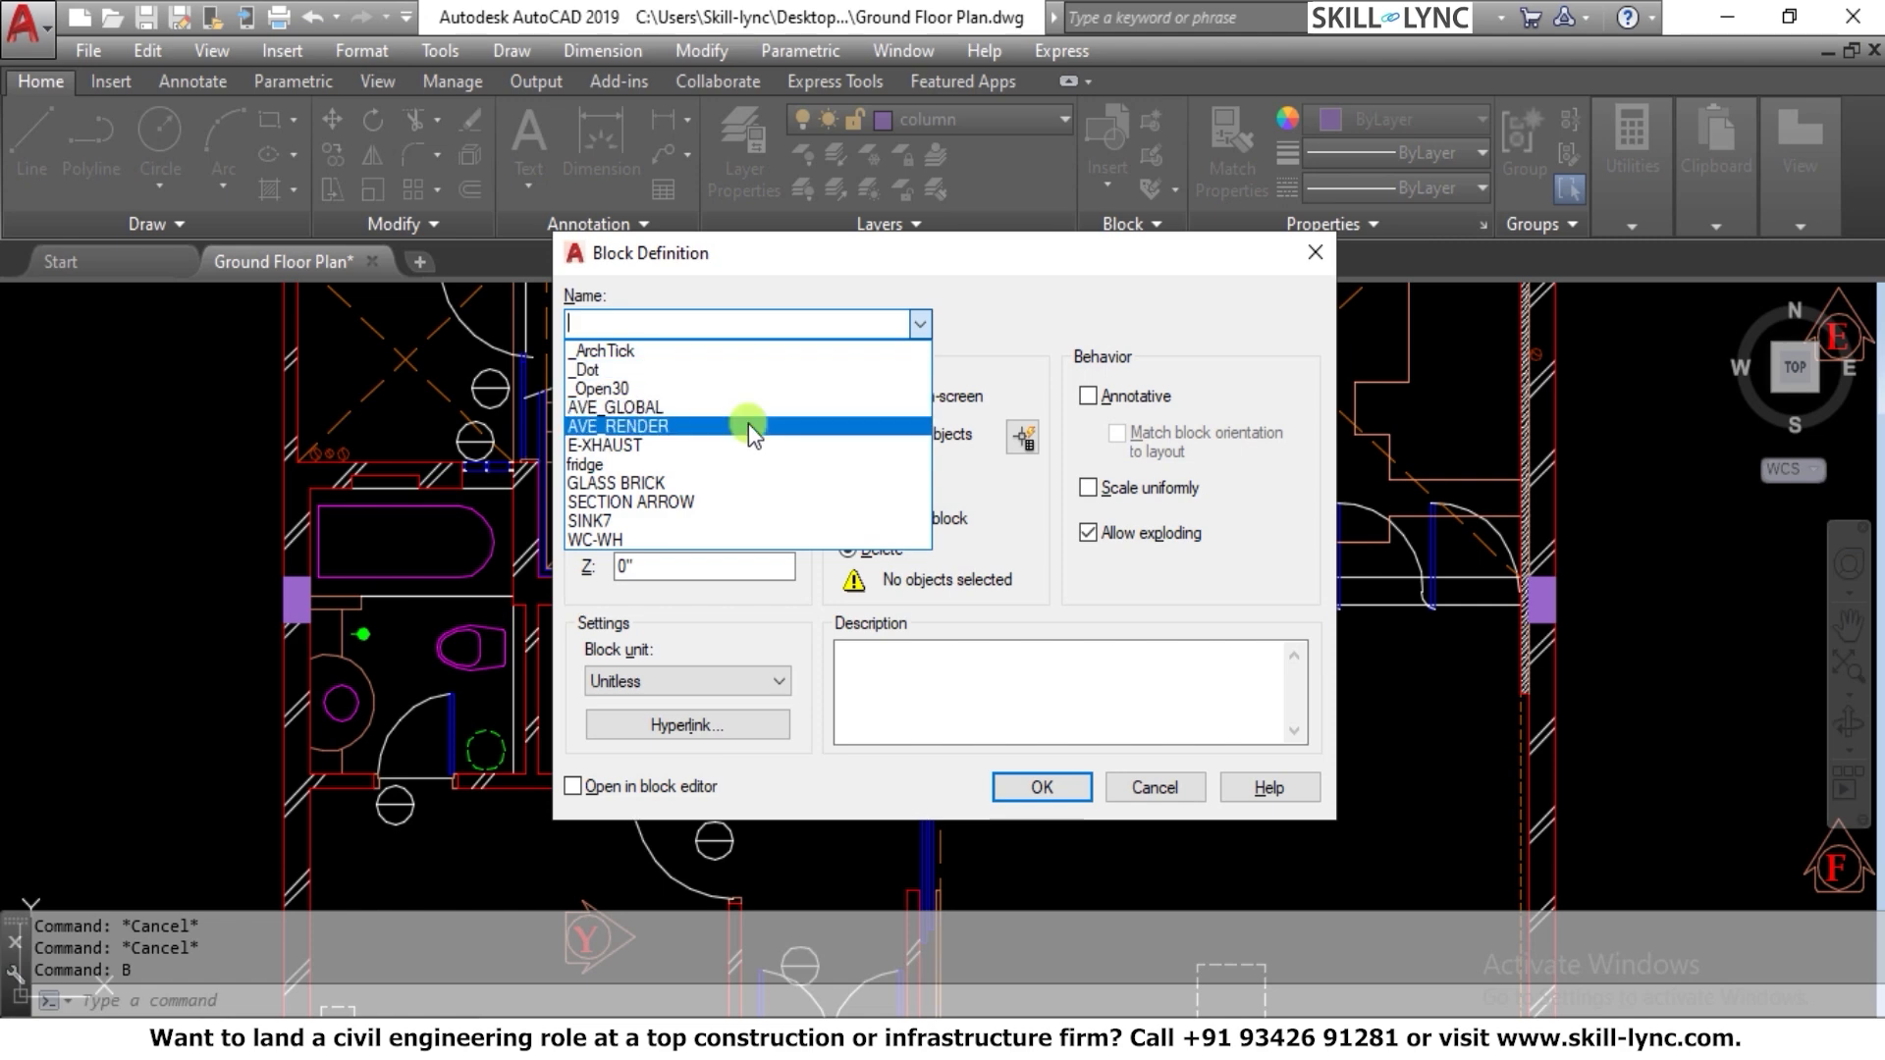
{"action": "left_click", "coordinate": [691, 536]}
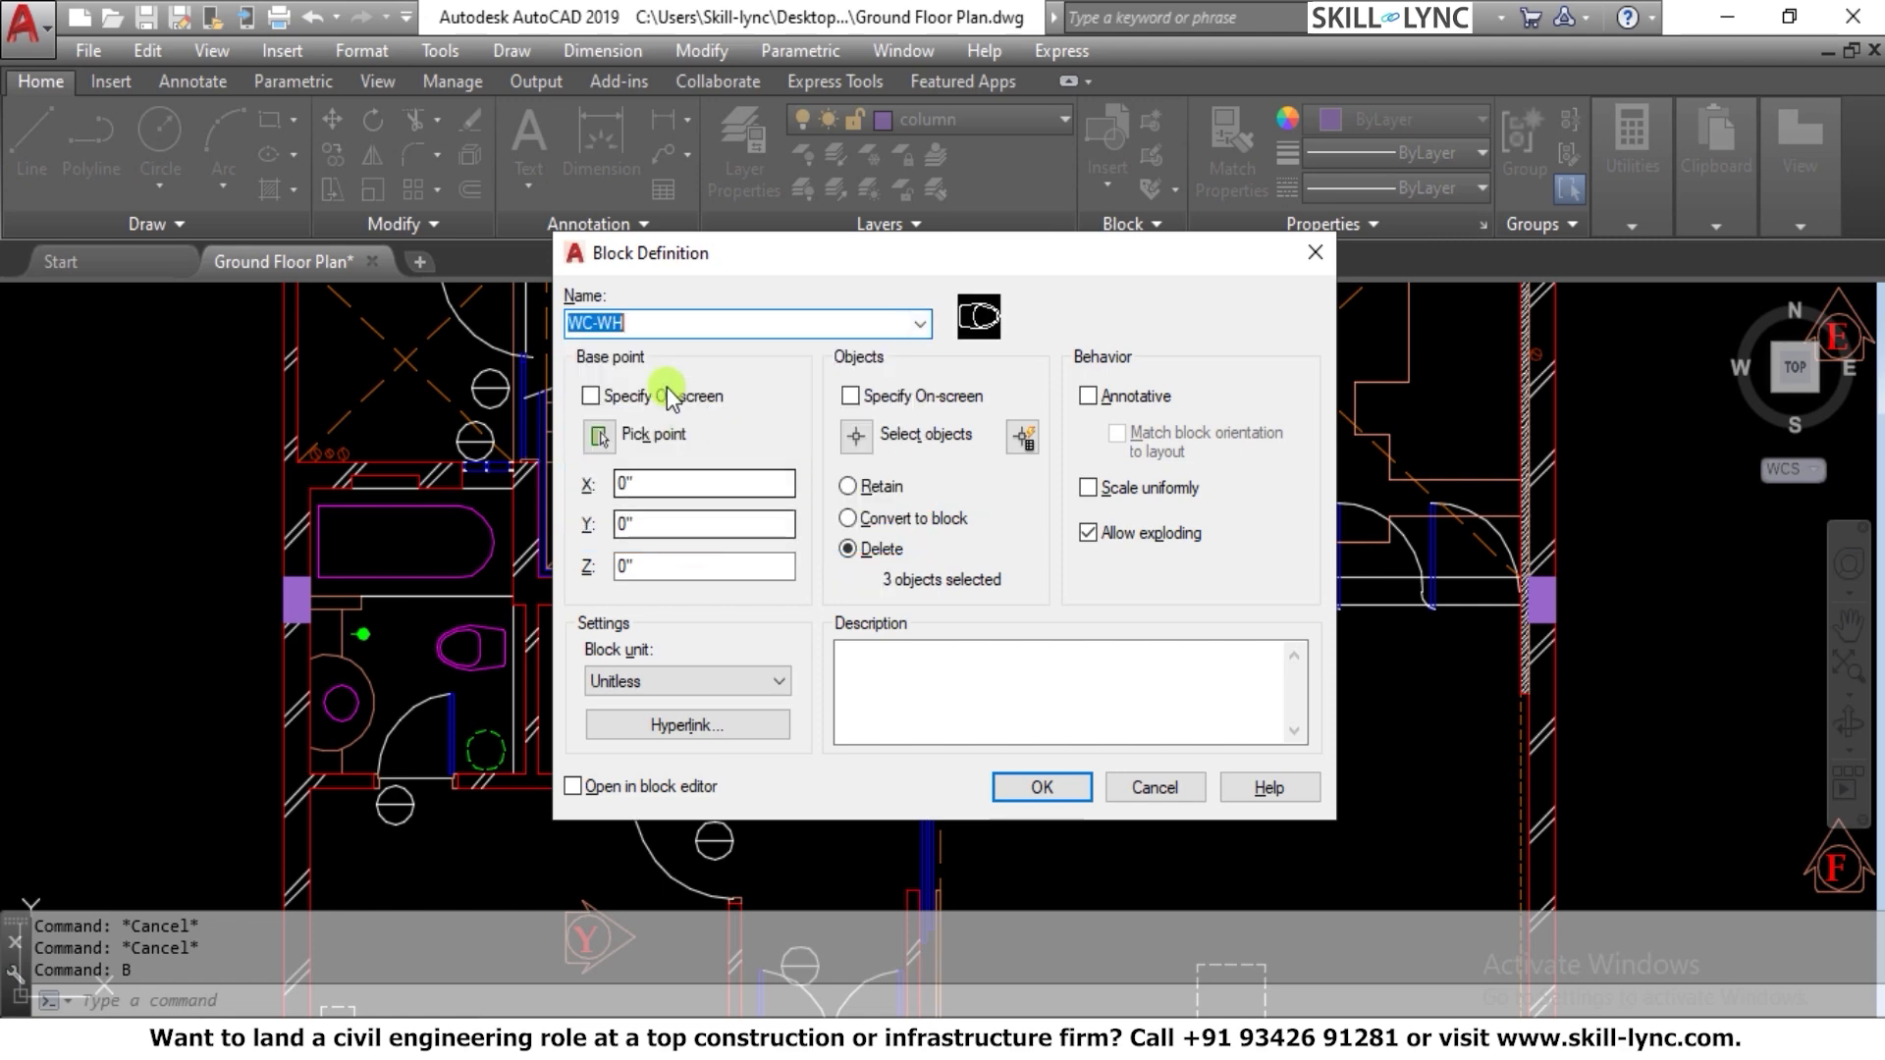
{"action": "left_click_drag", "start_coordinate": [676, 327], "coordinate": [567, 332]}
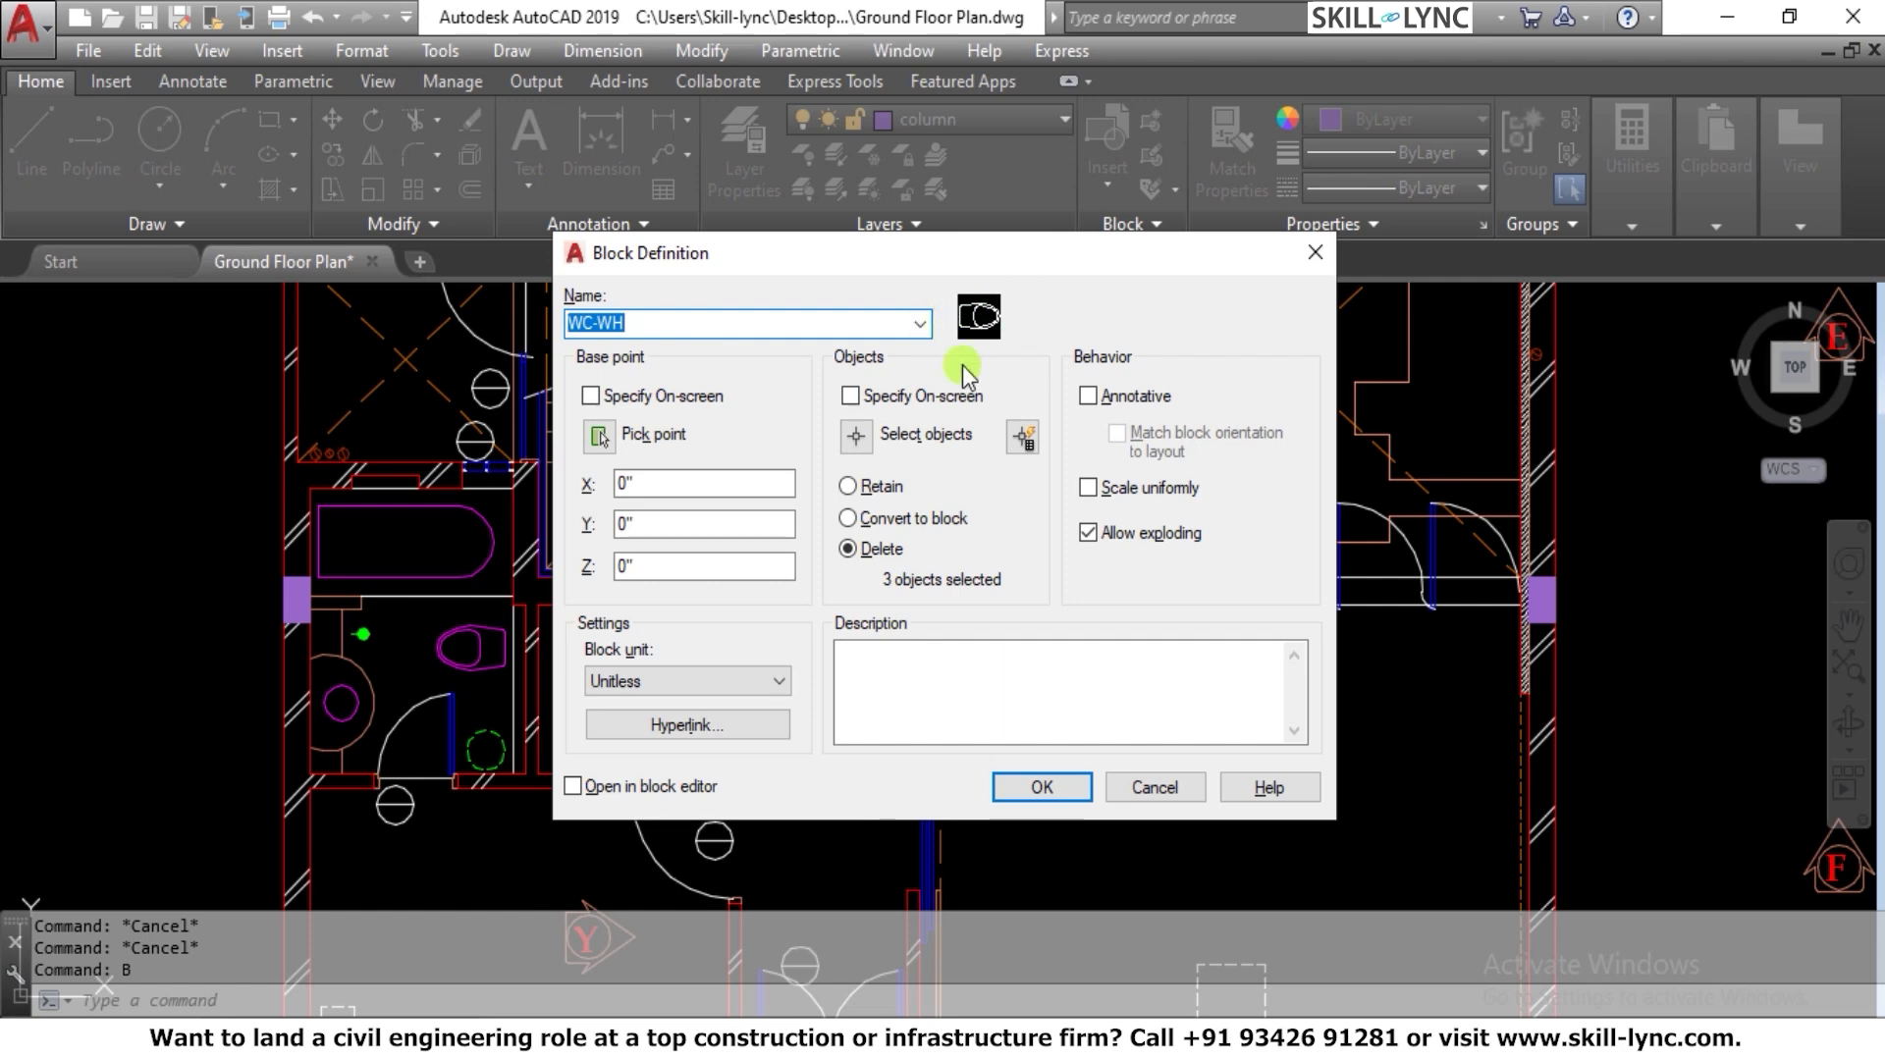
{"action": "double_click", "coordinate": [643, 322]}
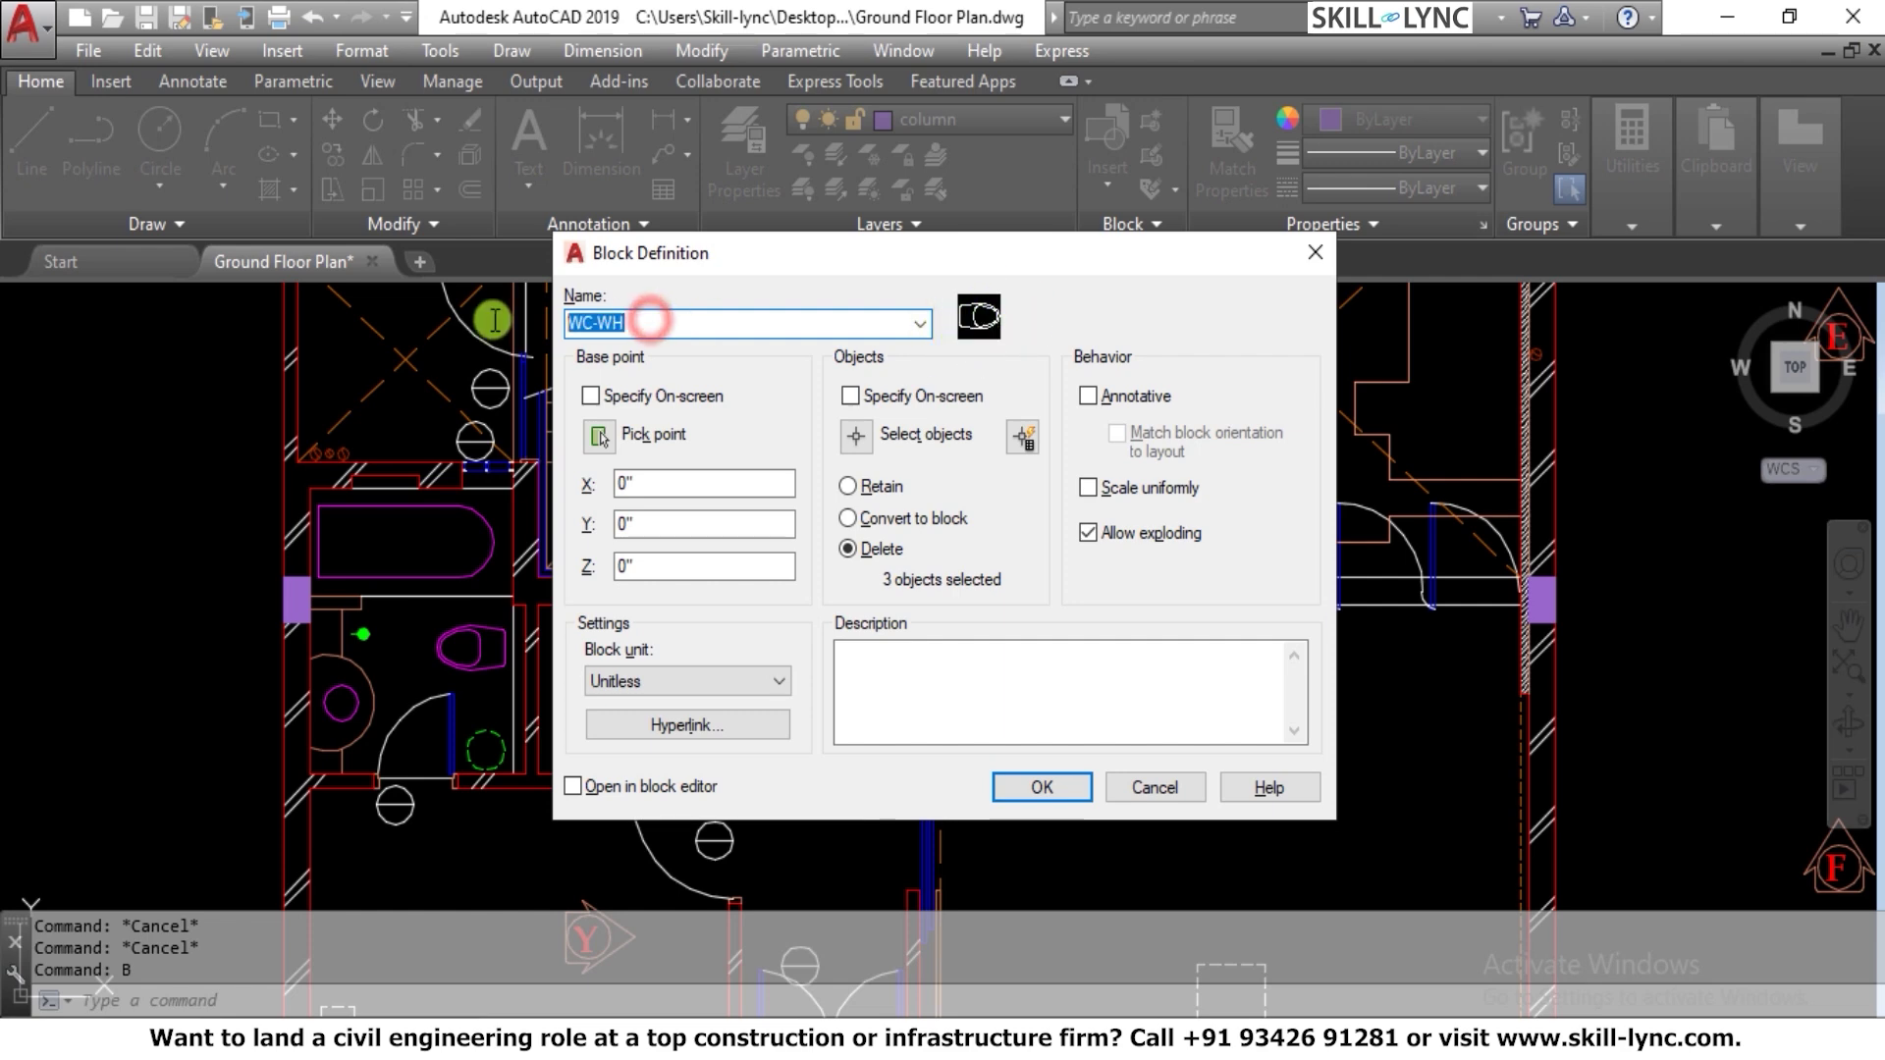
{"action": "left_click", "coordinate": [920, 324]}
{"action": "left_click", "coordinate": [920, 324]}
{"action": "left_click", "coordinate": [1309, 257]}
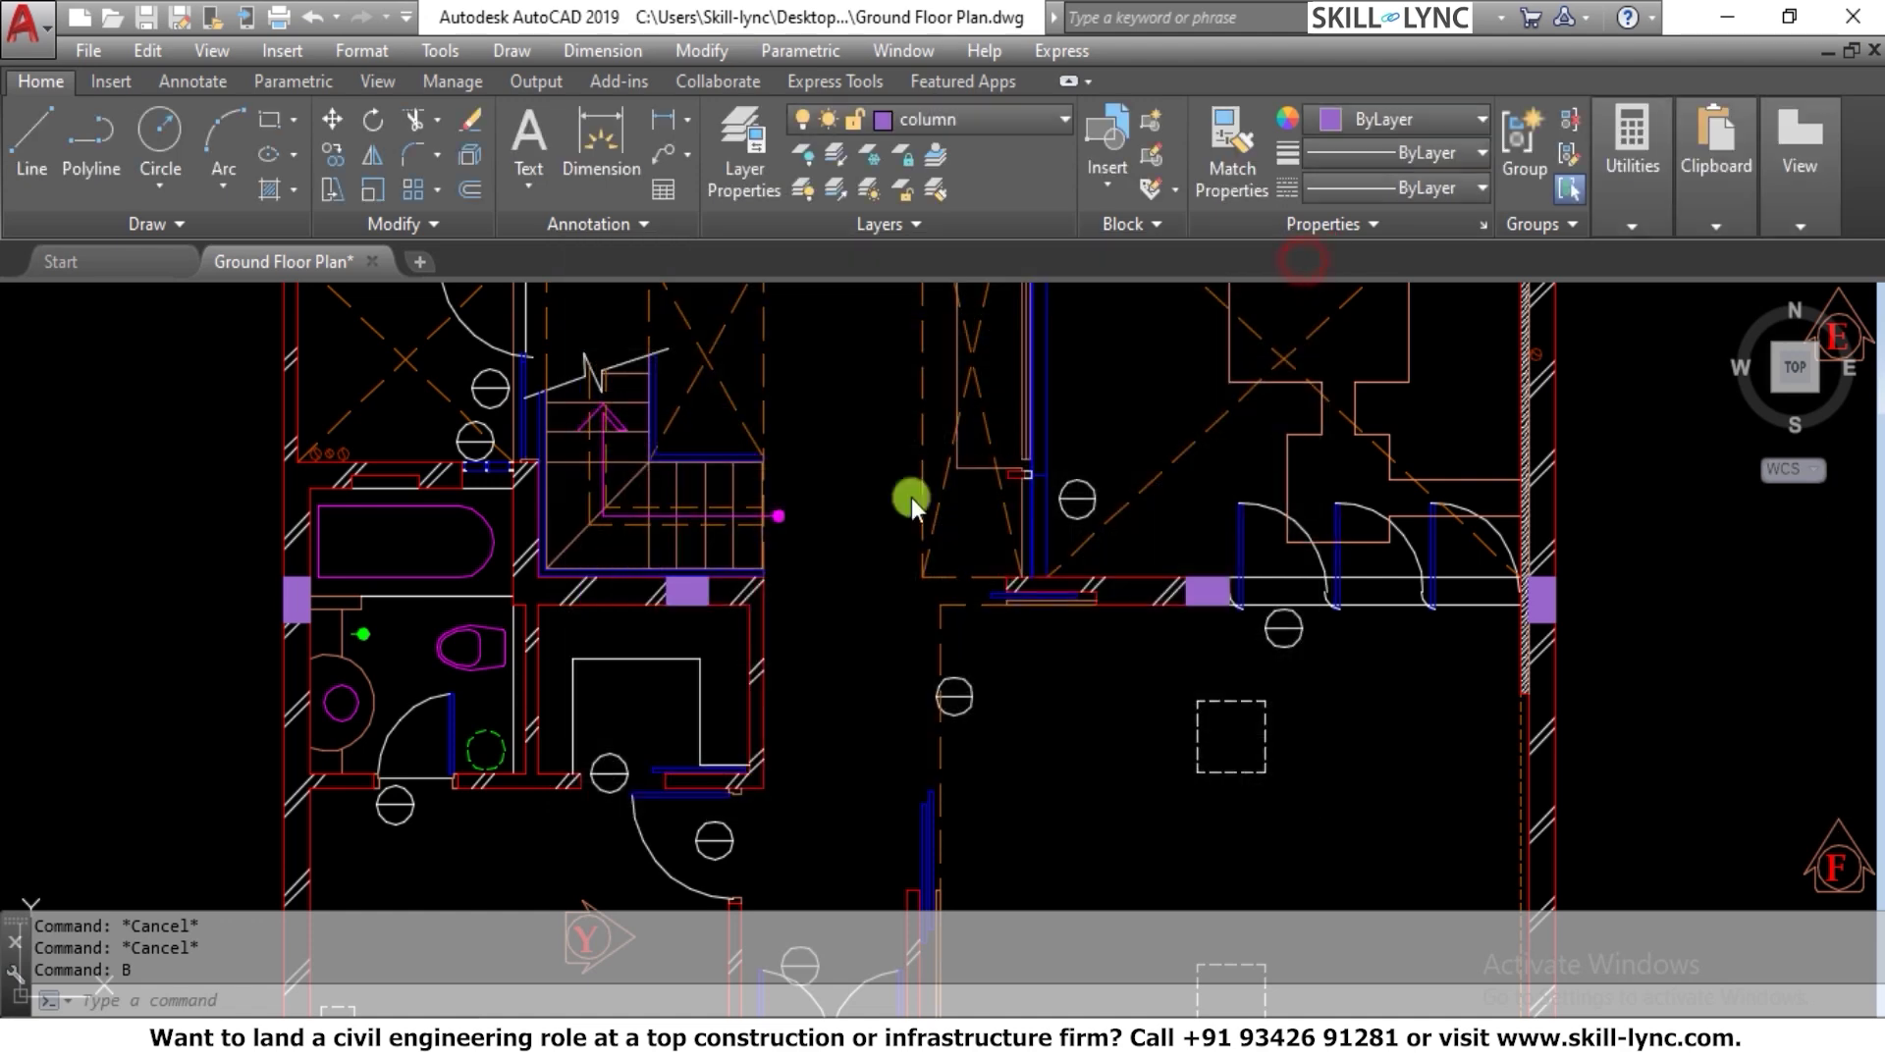
{"action": "scroll", "coordinate": [674, 589], "scroll_direction": "down", "scroll_amount": 3}
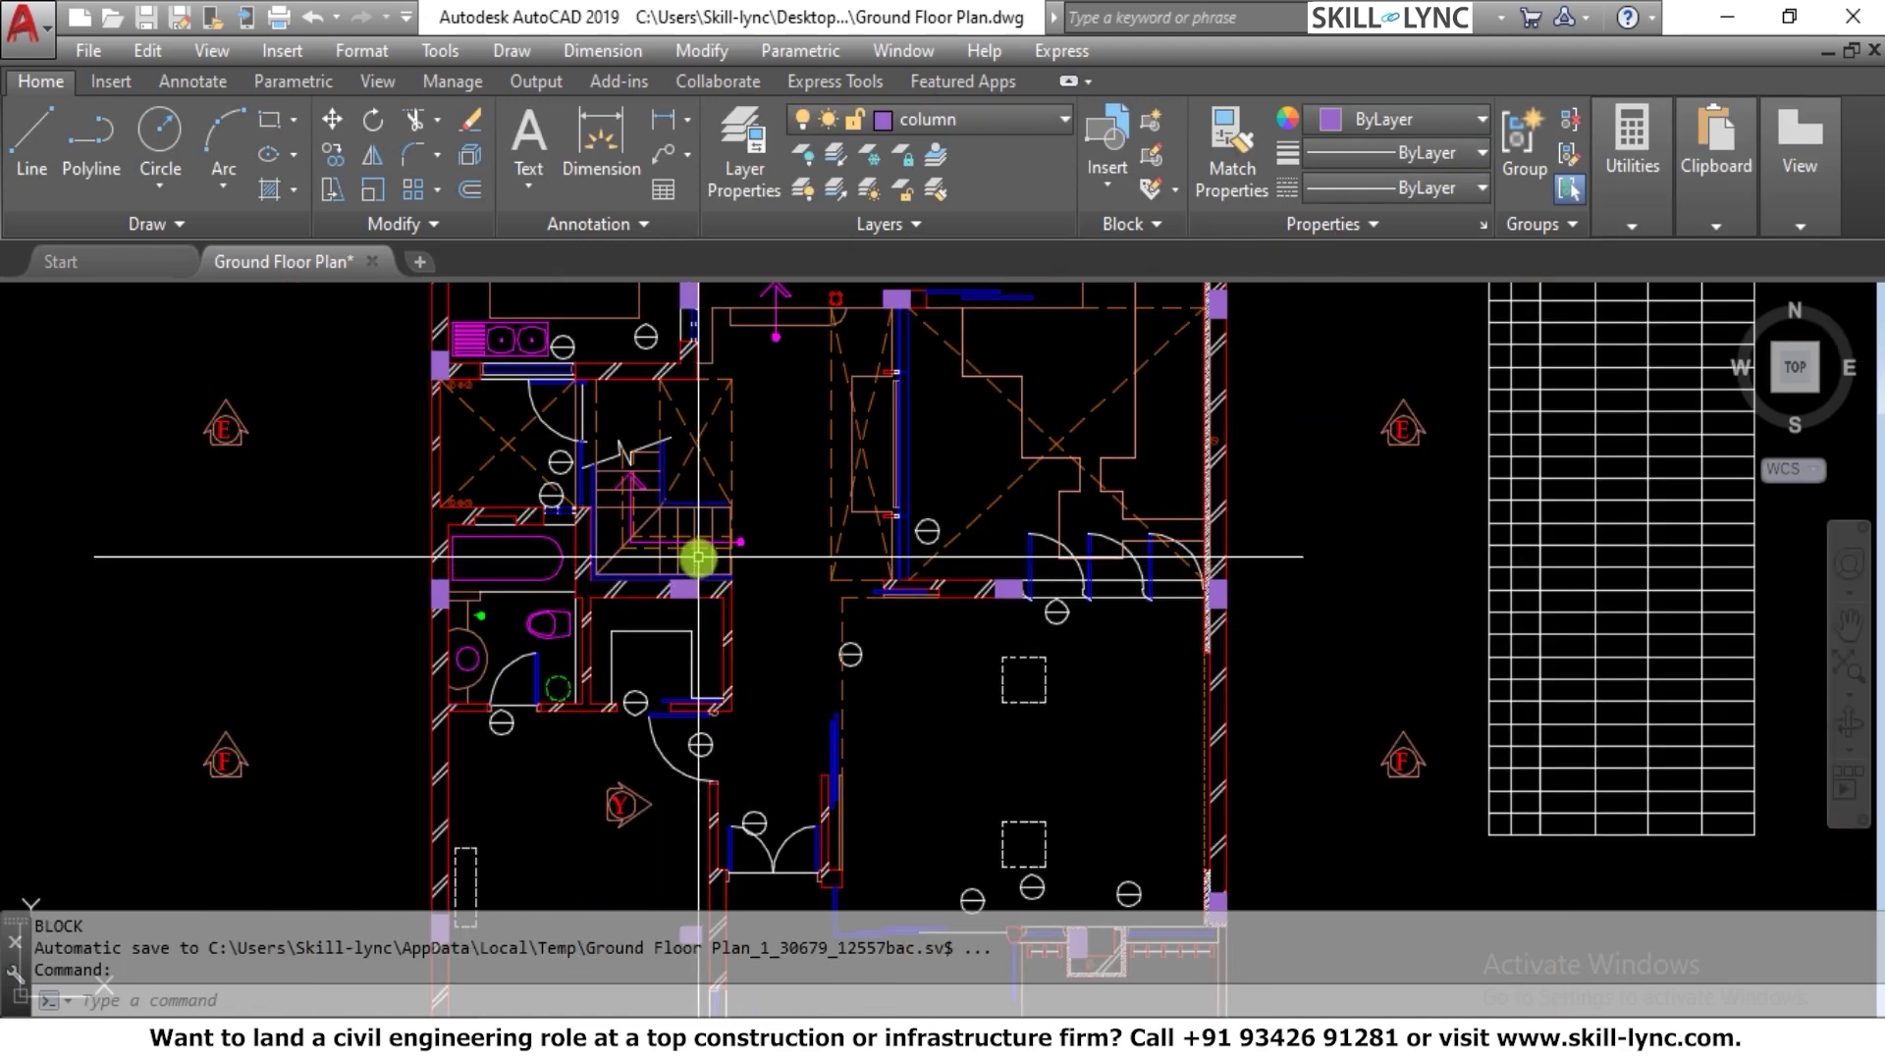
{"action": "scroll", "coordinate": [694, 566], "scroll_direction": "up", "scroll_amount": 3}
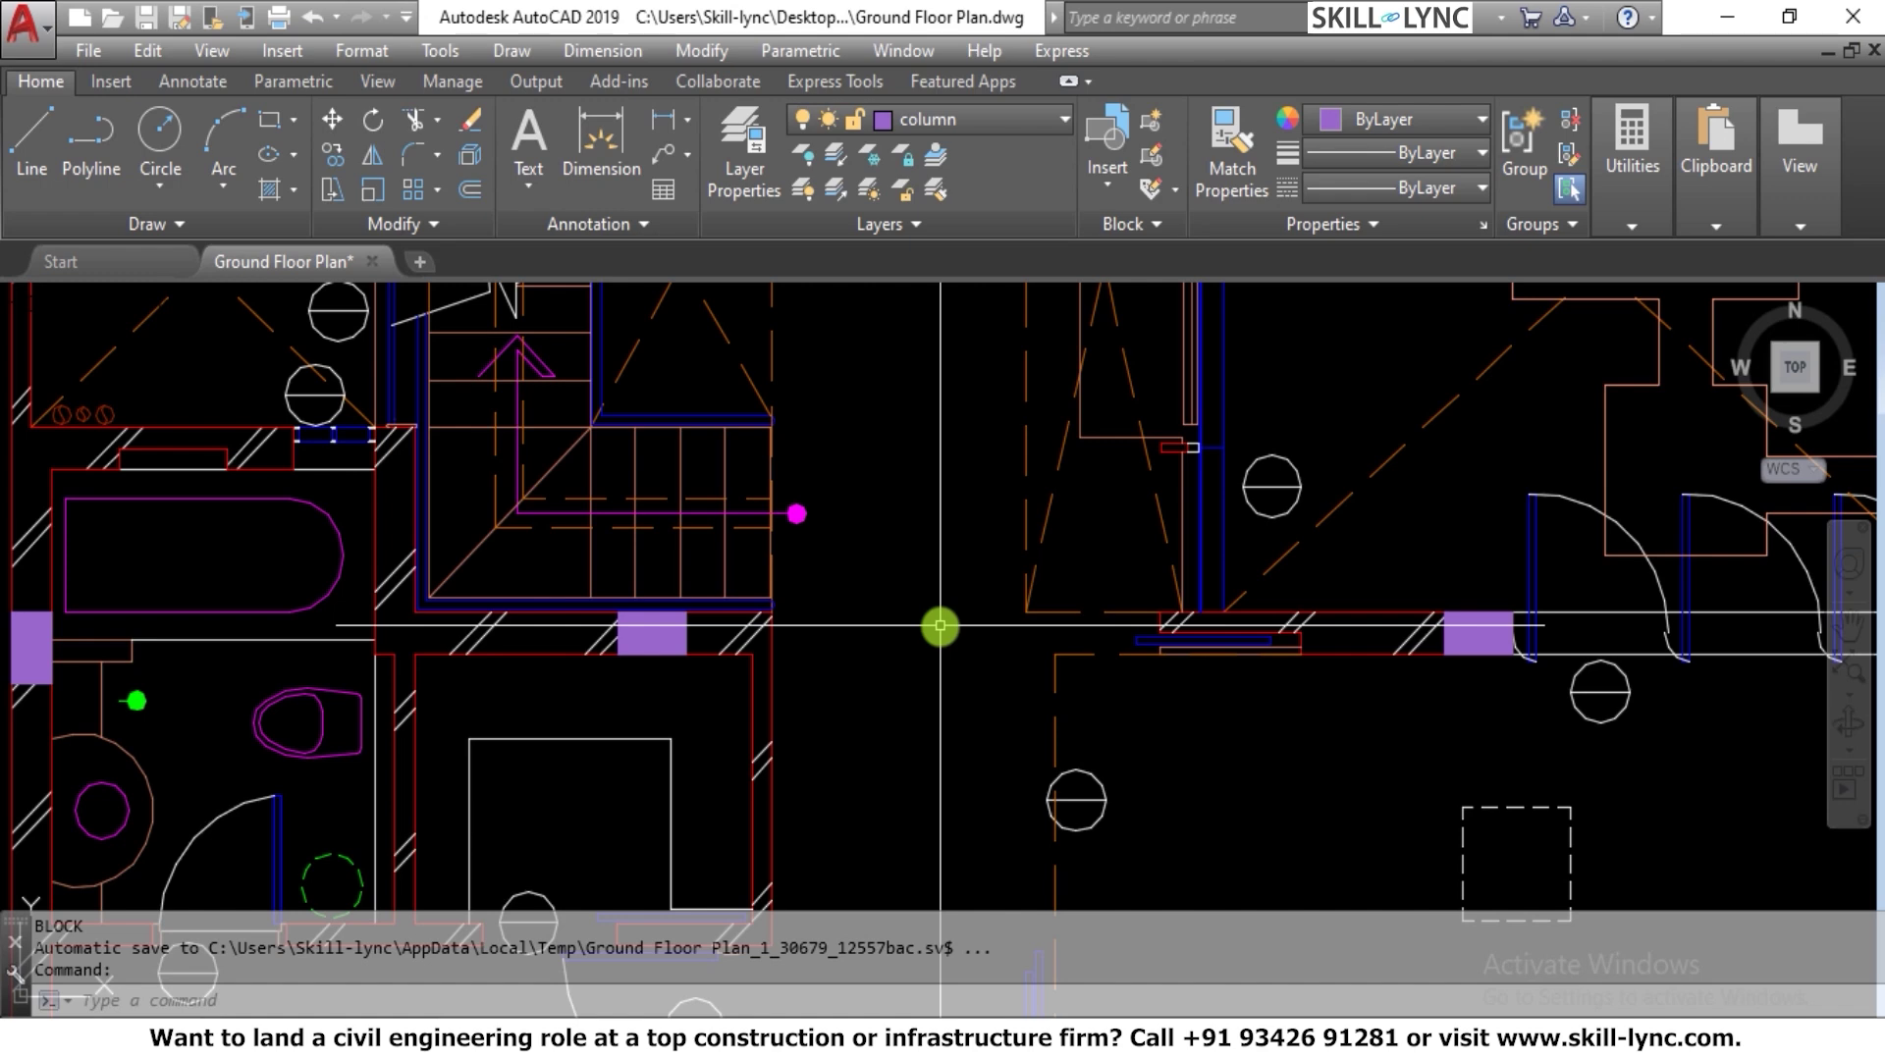
Step: Open the Block definition dialog with B, then cancel it without defining a new block
{"action": "type", "text": "B"}
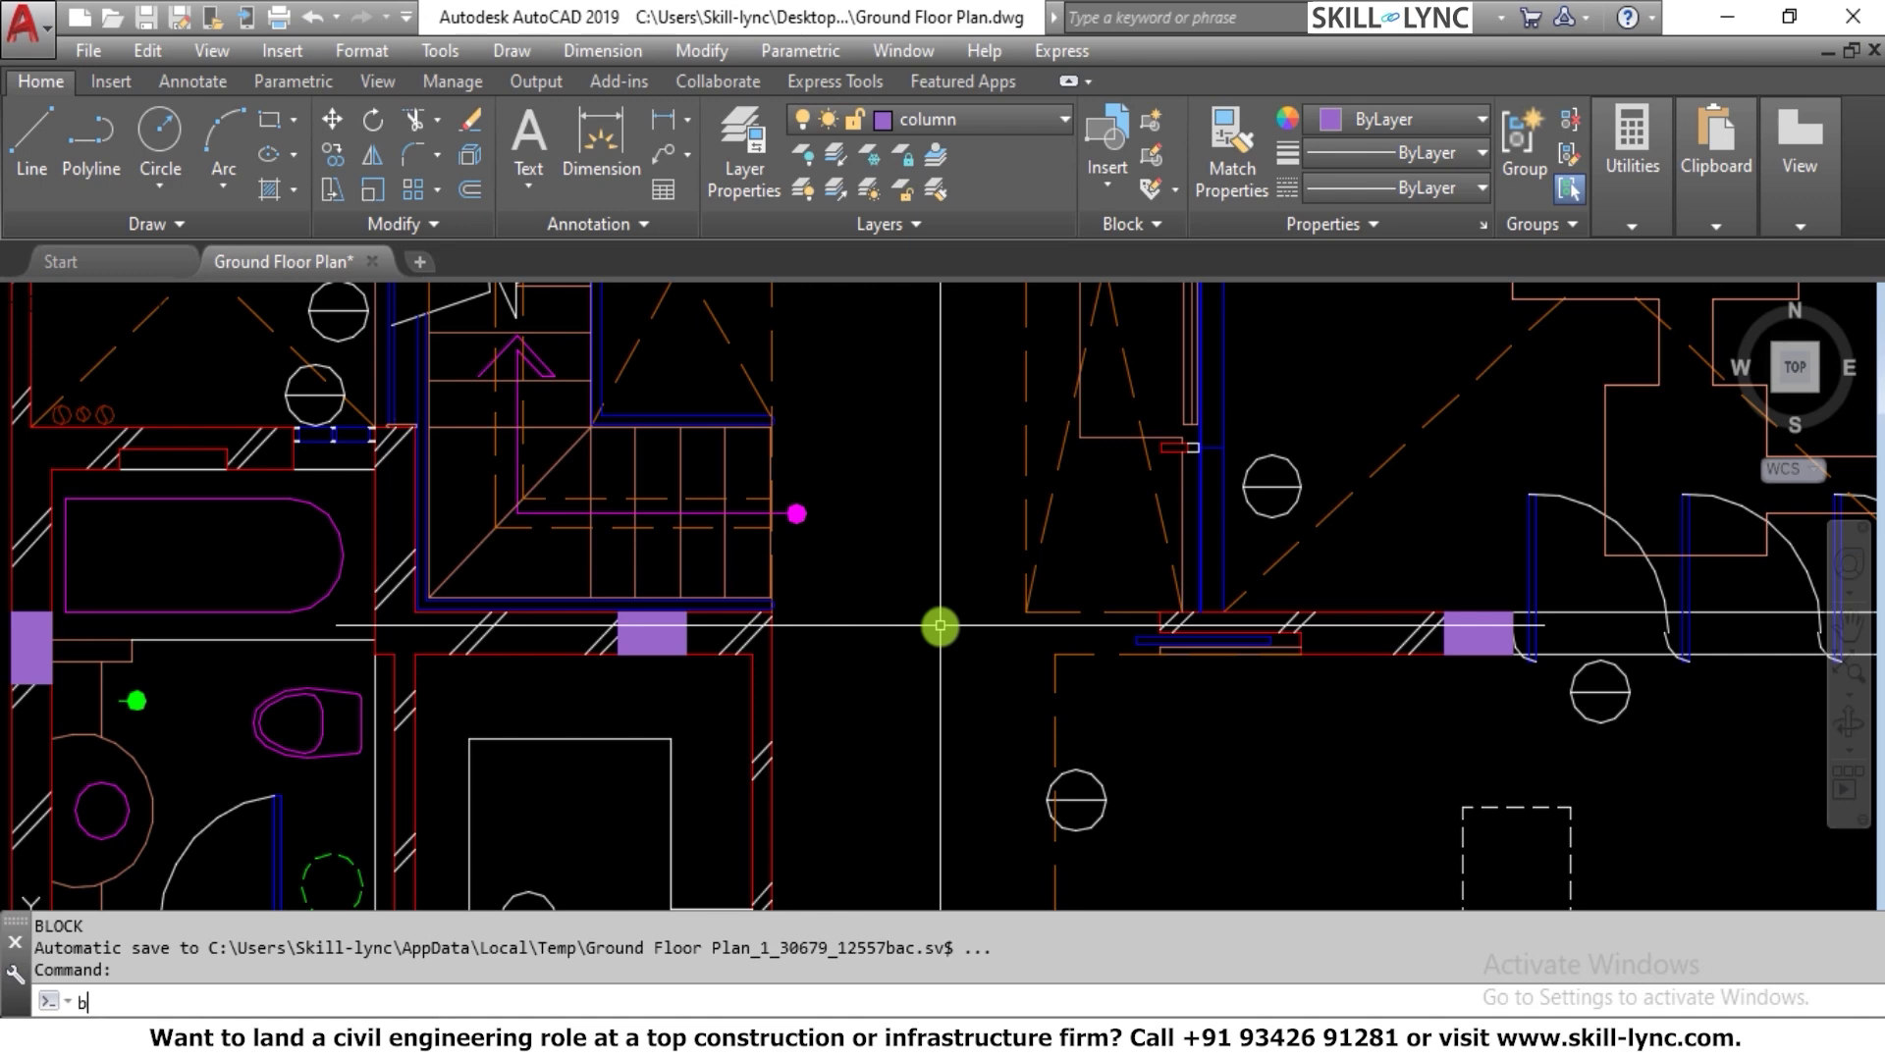
{"action": "key", "text": "Return"}
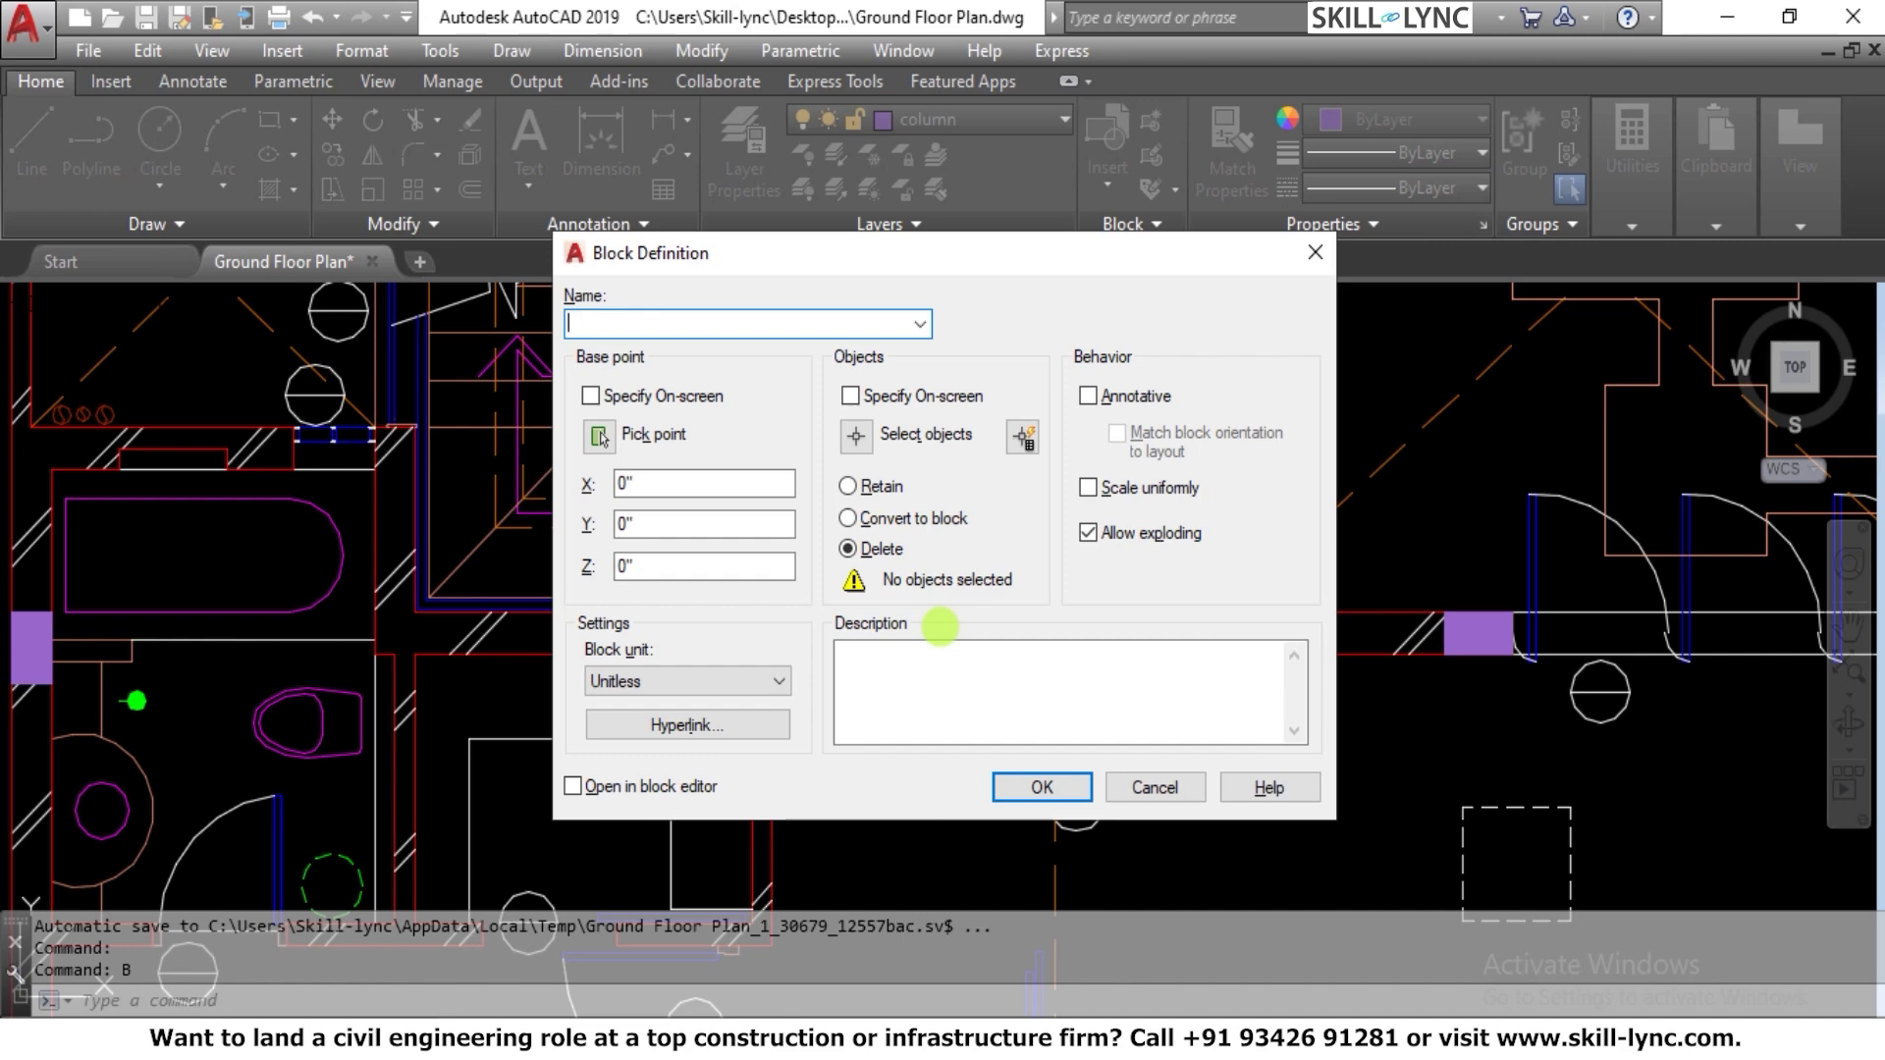
{"action": "key", "text": "Escape"}
Step: Start inserting the WC-WH block chosen from the Name list of the Insert dialog
{"action": "type", "text": "i"}
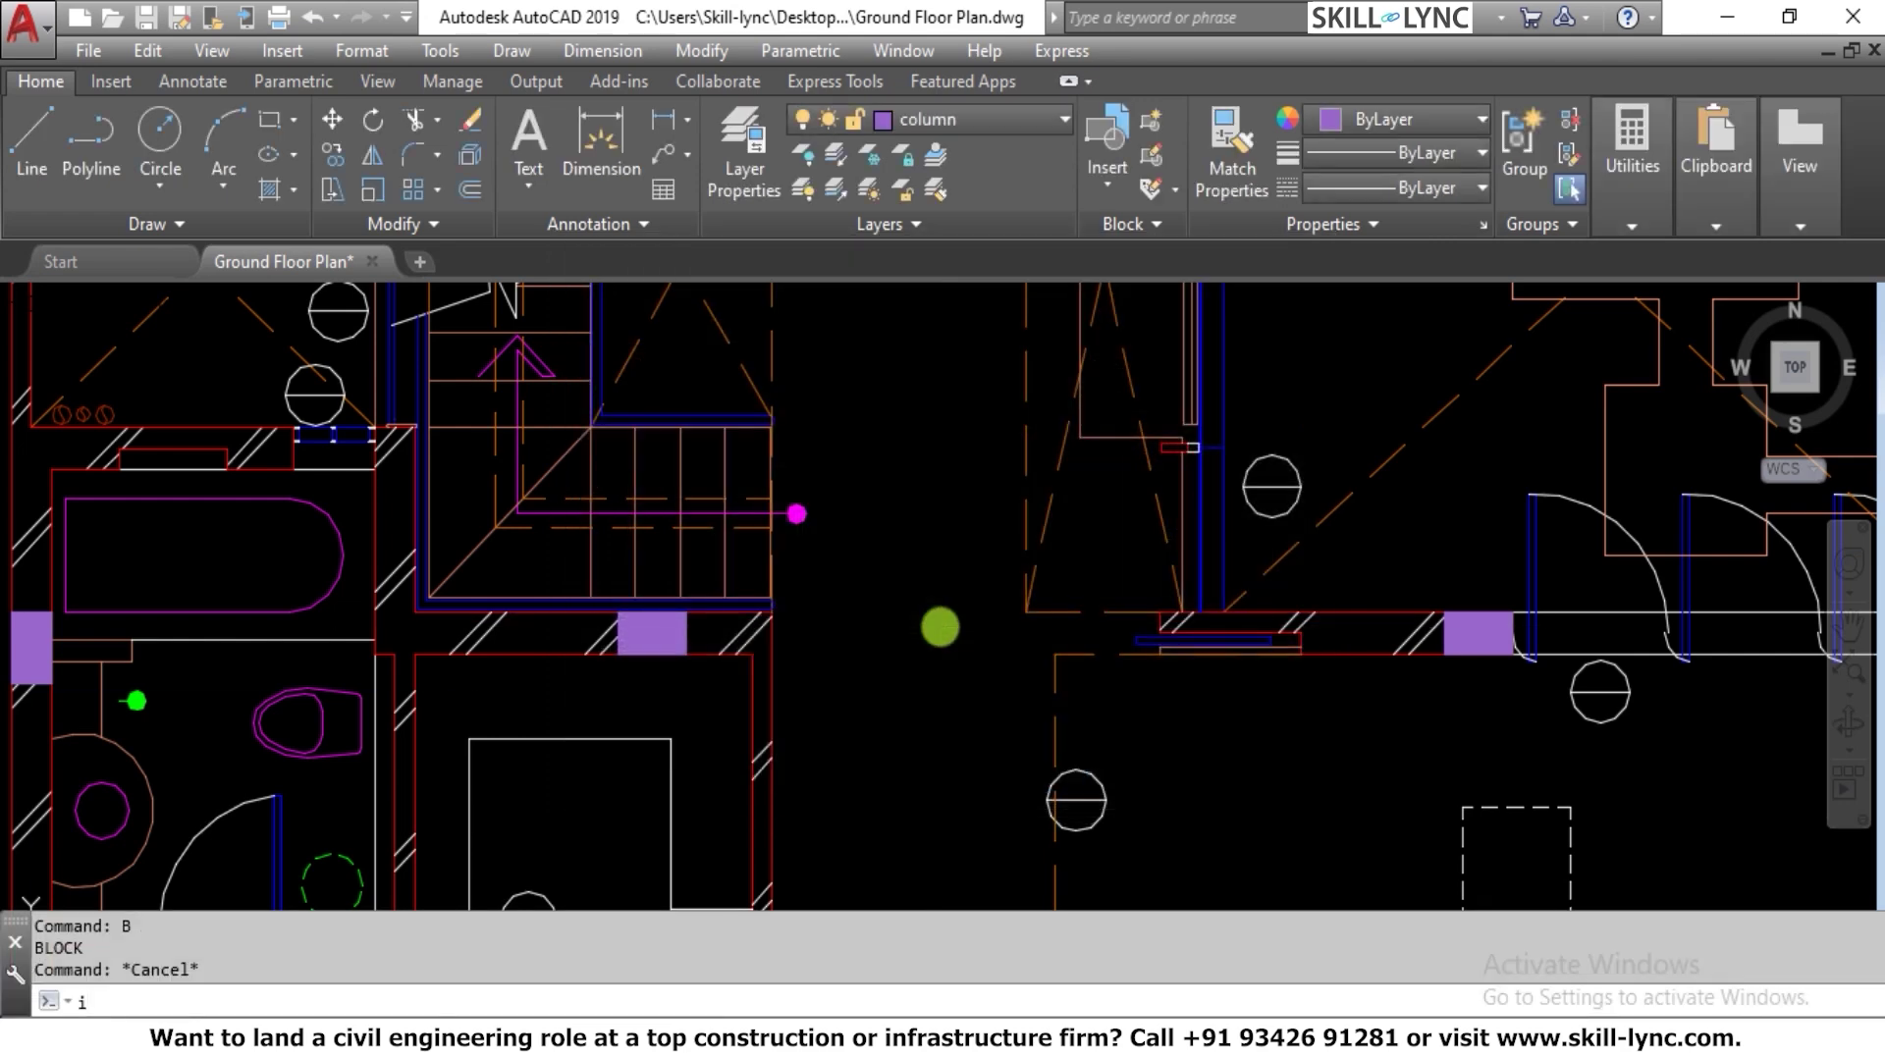
{"action": "key", "text": "Return"}
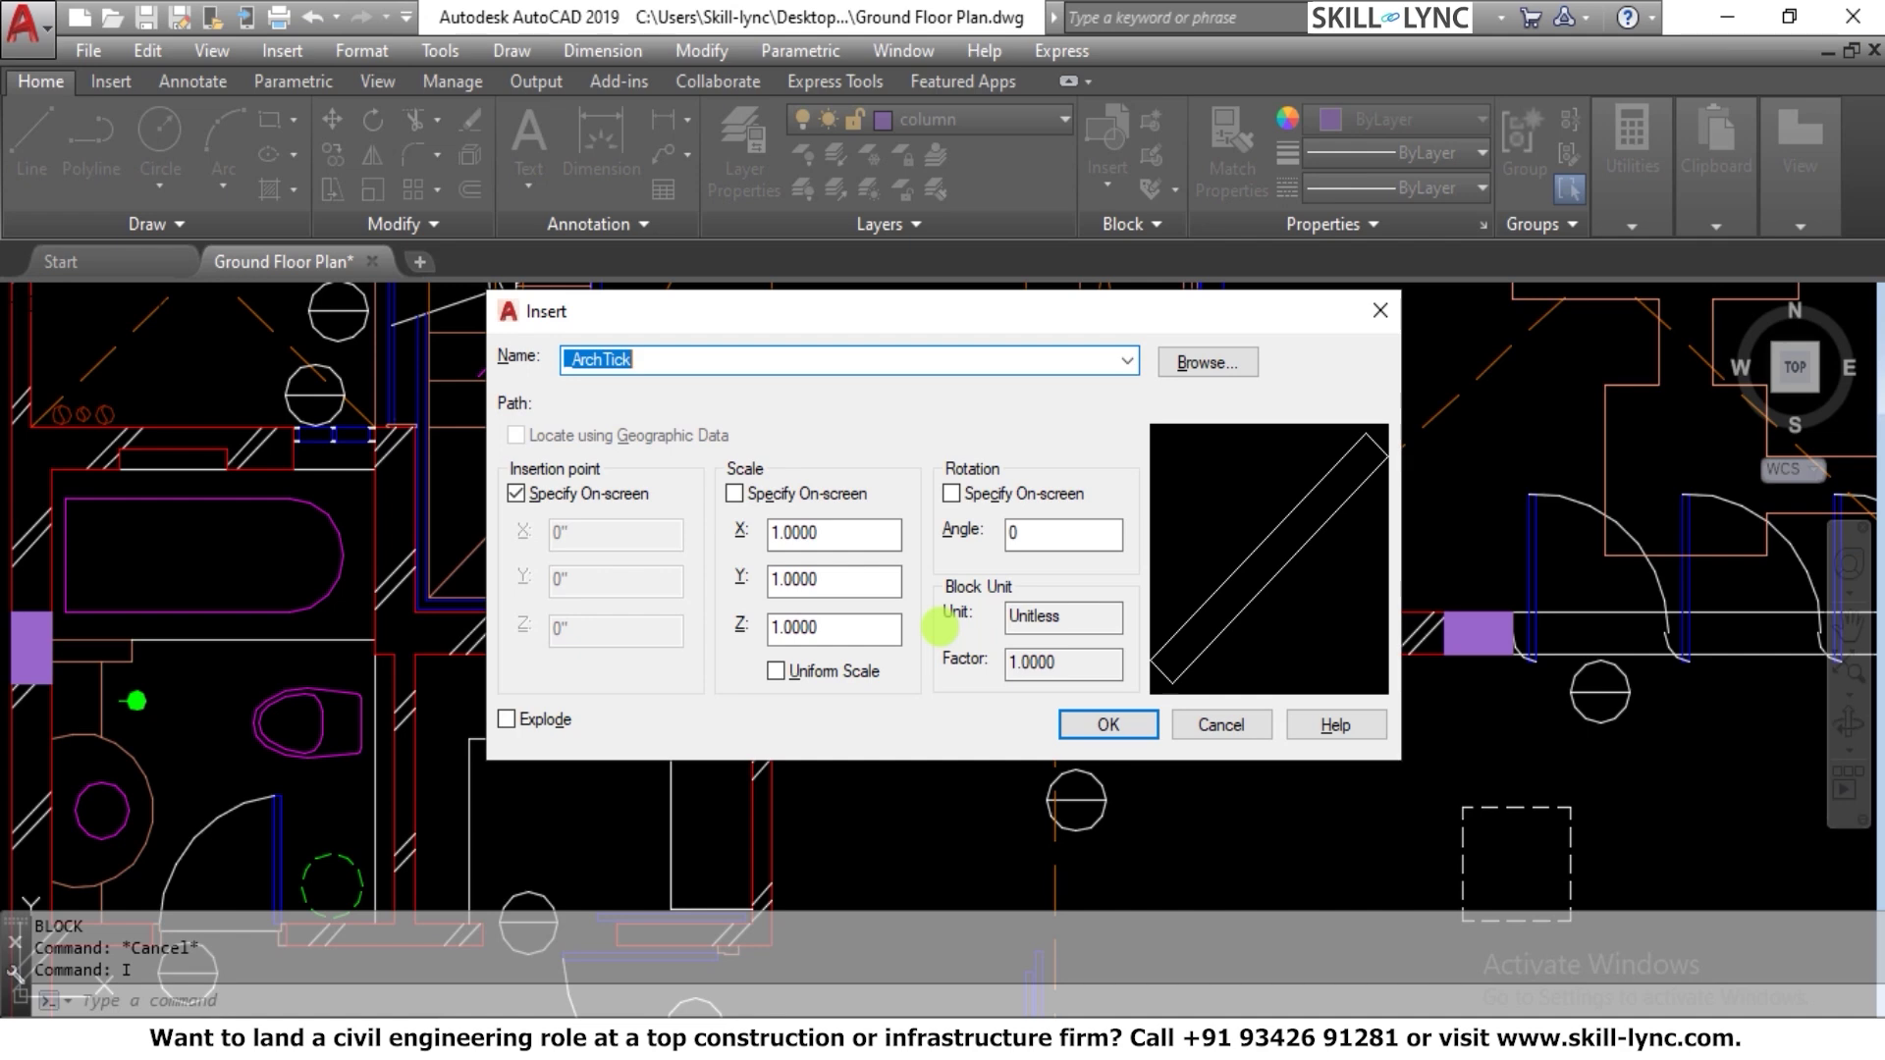
{"action": "left_click", "coordinate": [1131, 366]}
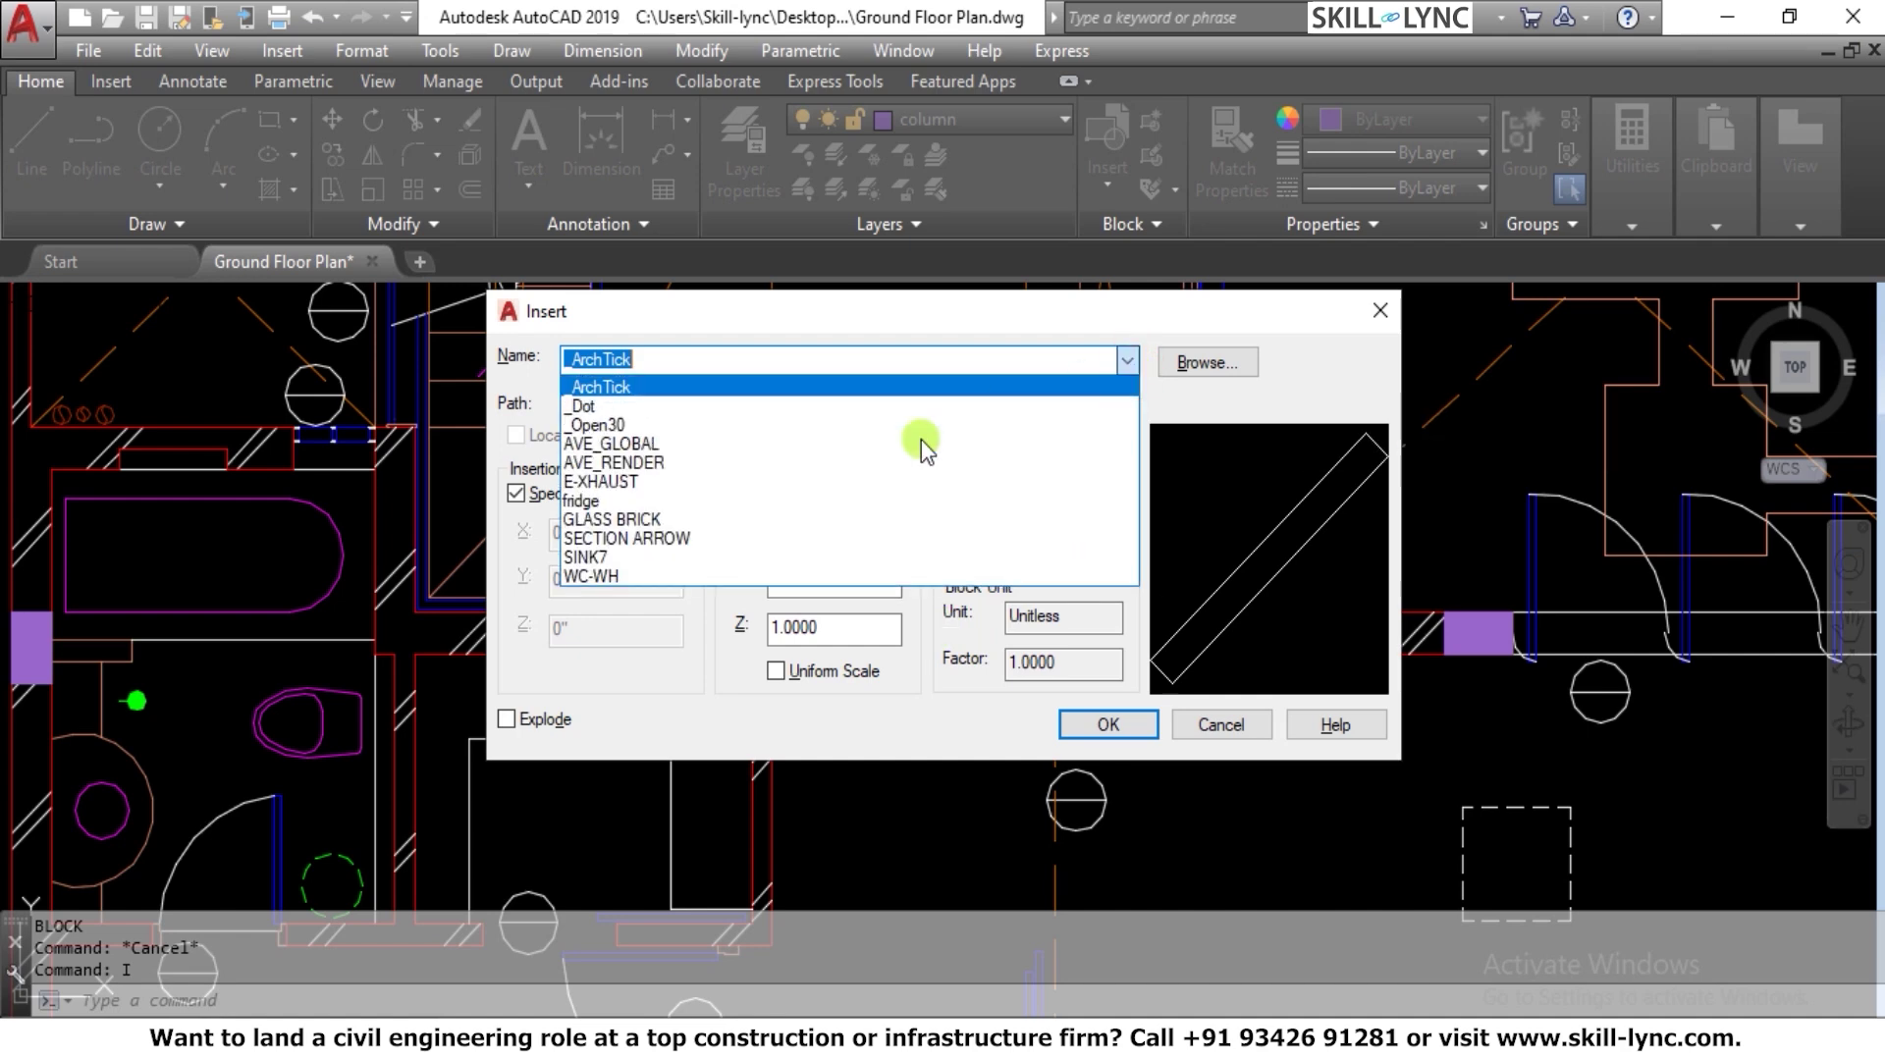
{"action": "left_click", "coordinate": [697, 575]}
{"action": "left_click", "coordinate": [1088, 723]}
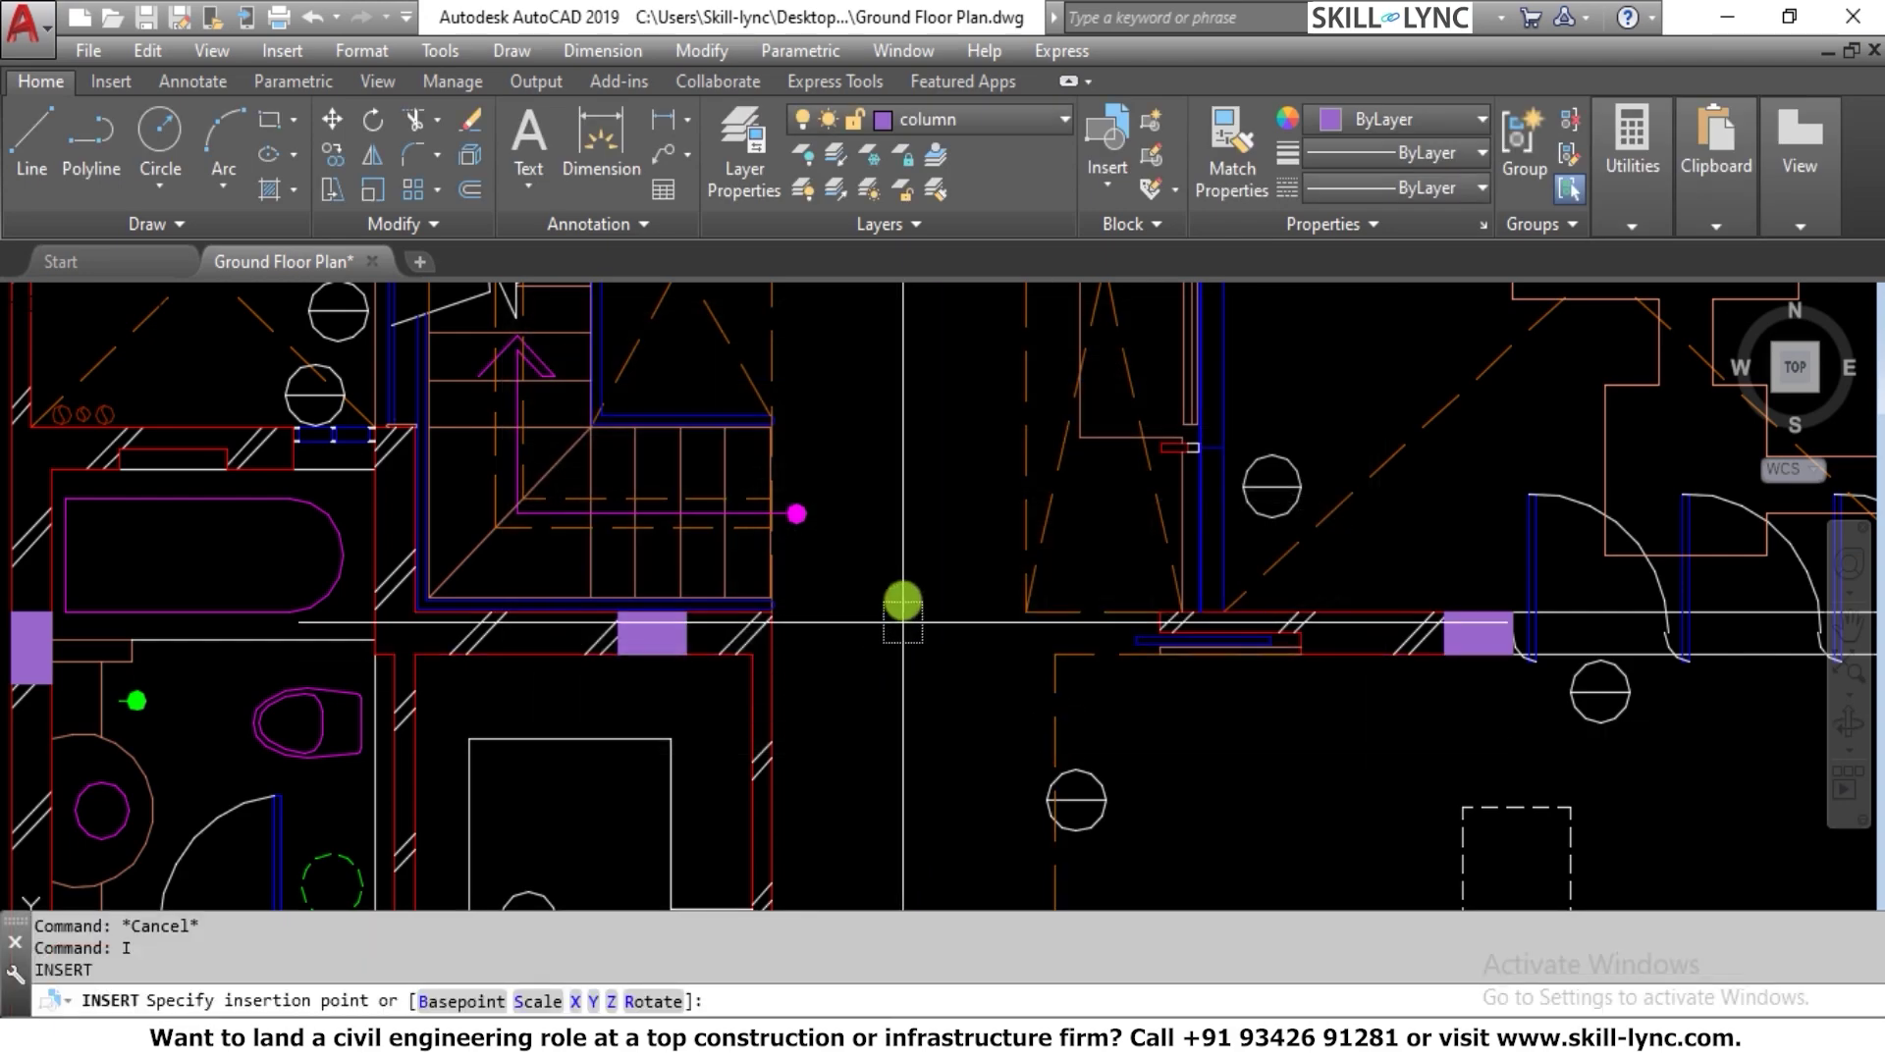
{"action": "scroll", "coordinate": [892, 560], "scroll_direction": "down", "scroll_amount": 5}
{"action": "scroll", "coordinate": [892, 559], "scroll_direction": "up", "scroll_amount": 4}
{"action": "scroll", "coordinate": [891, 559], "scroll_direction": "down", "scroll_amount": 6}
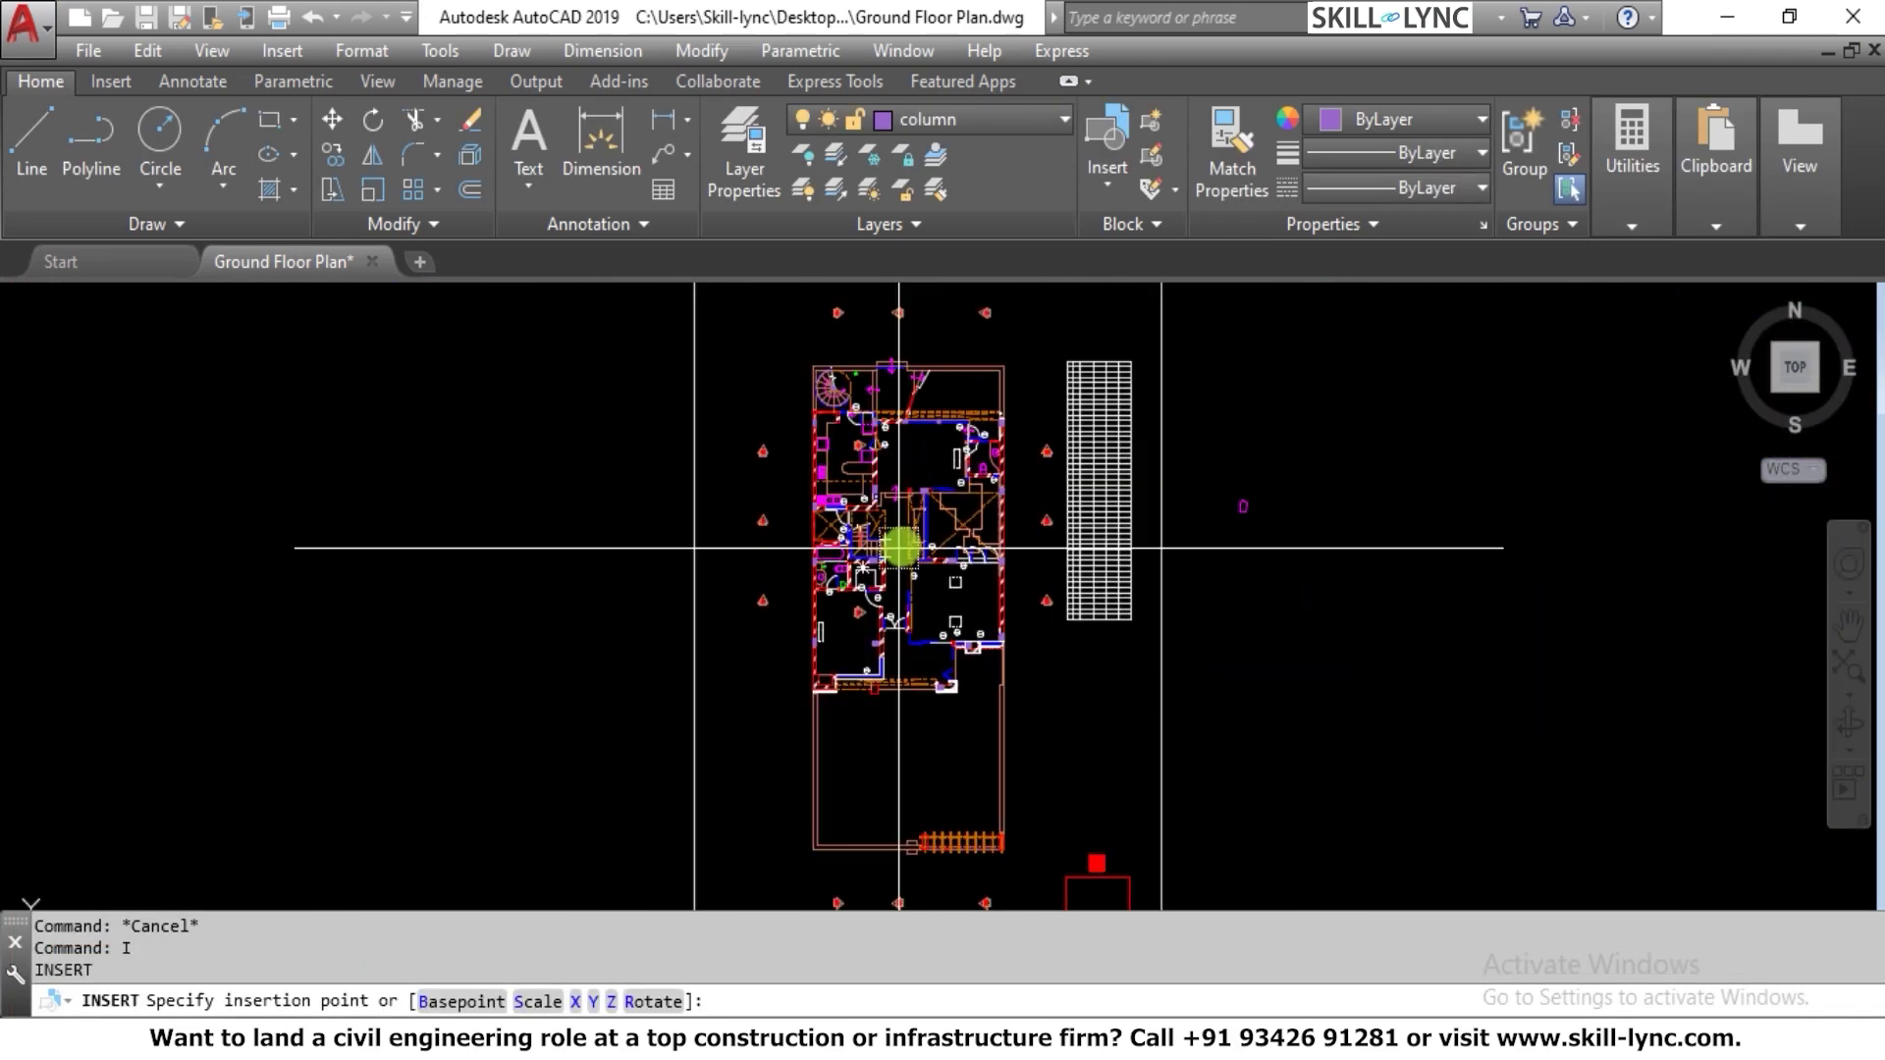
Step: Abort placing the WC-WH toilet block and zoom around the ground floor plan
{"action": "key", "text": "Escape"}
{"action": "key", "text": "Escape"}
{"action": "scroll", "coordinate": [981, 547], "scroll_direction": "up", "scroll_amount": 8}
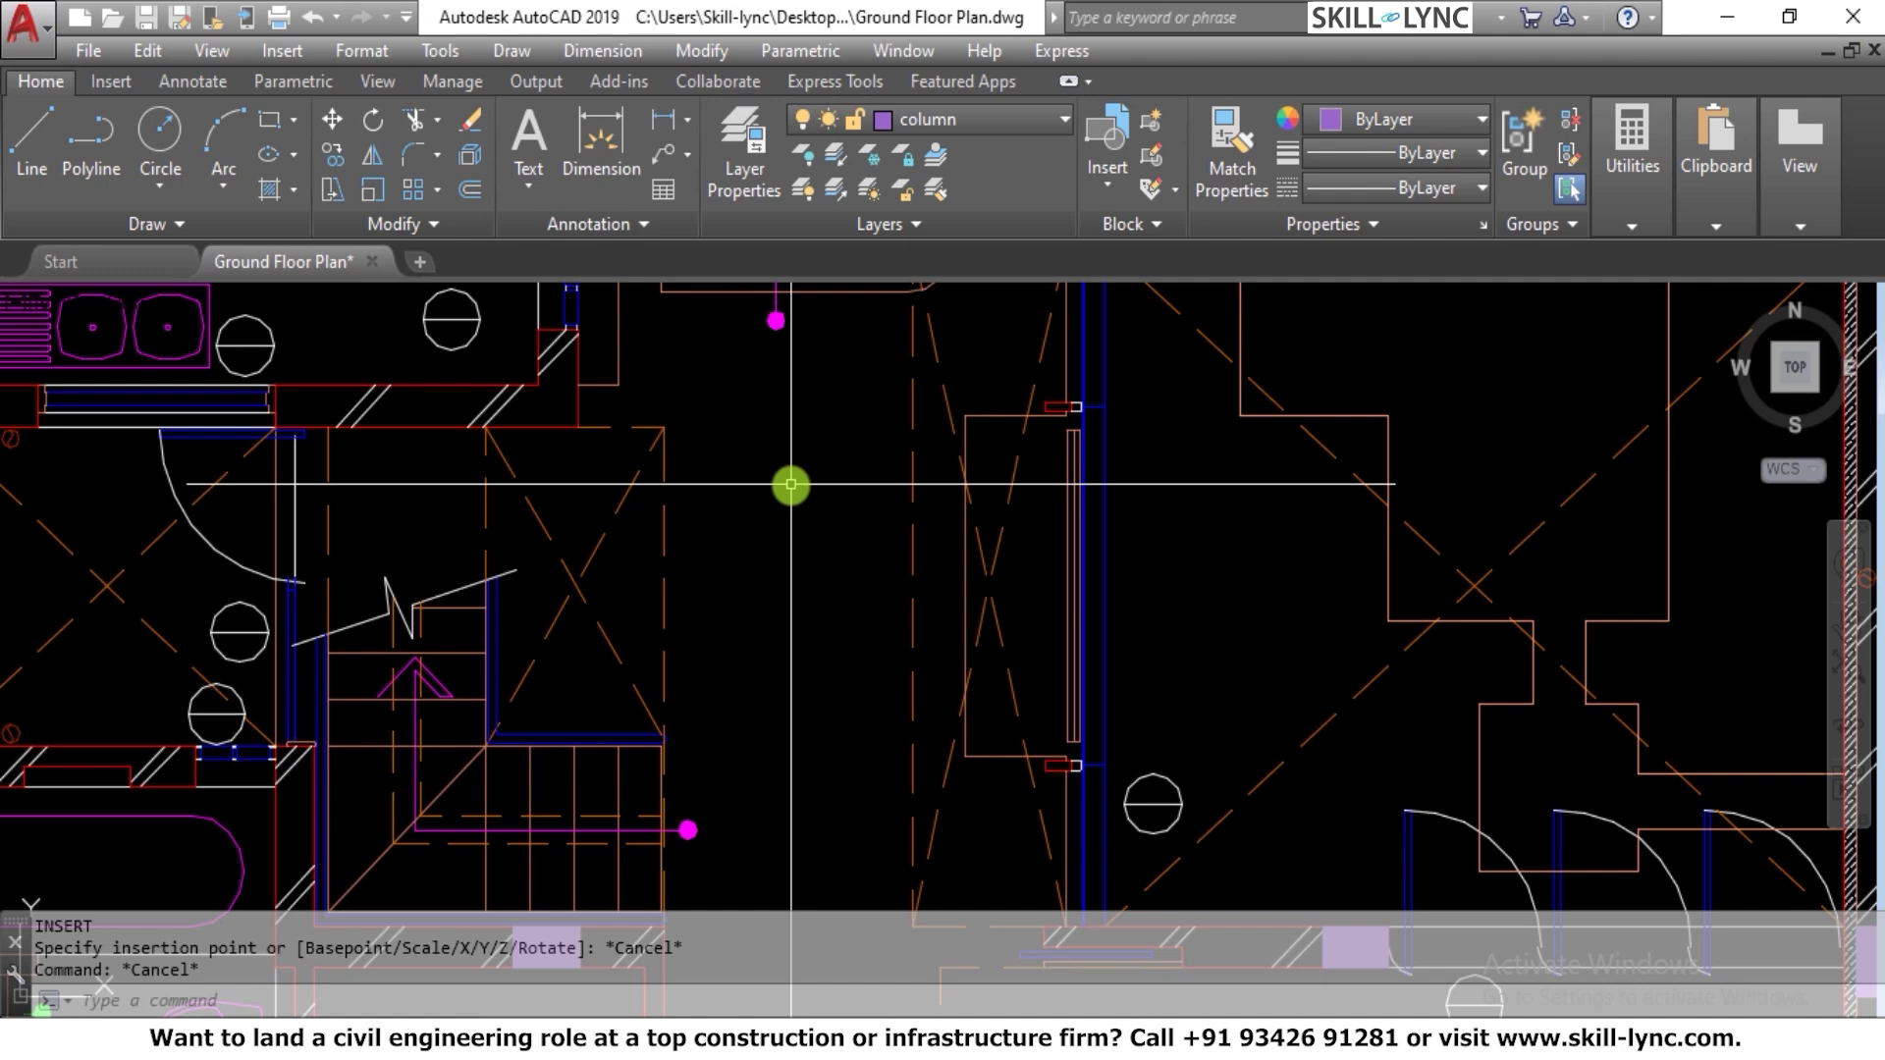
{"action": "scroll", "coordinate": [652, 421], "scroll_direction": "down", "scroll_amount": 2}
{"action": "scroll", "coordinate": [639, 403], "scroll_direction": "up", "scroll_amount": 2}
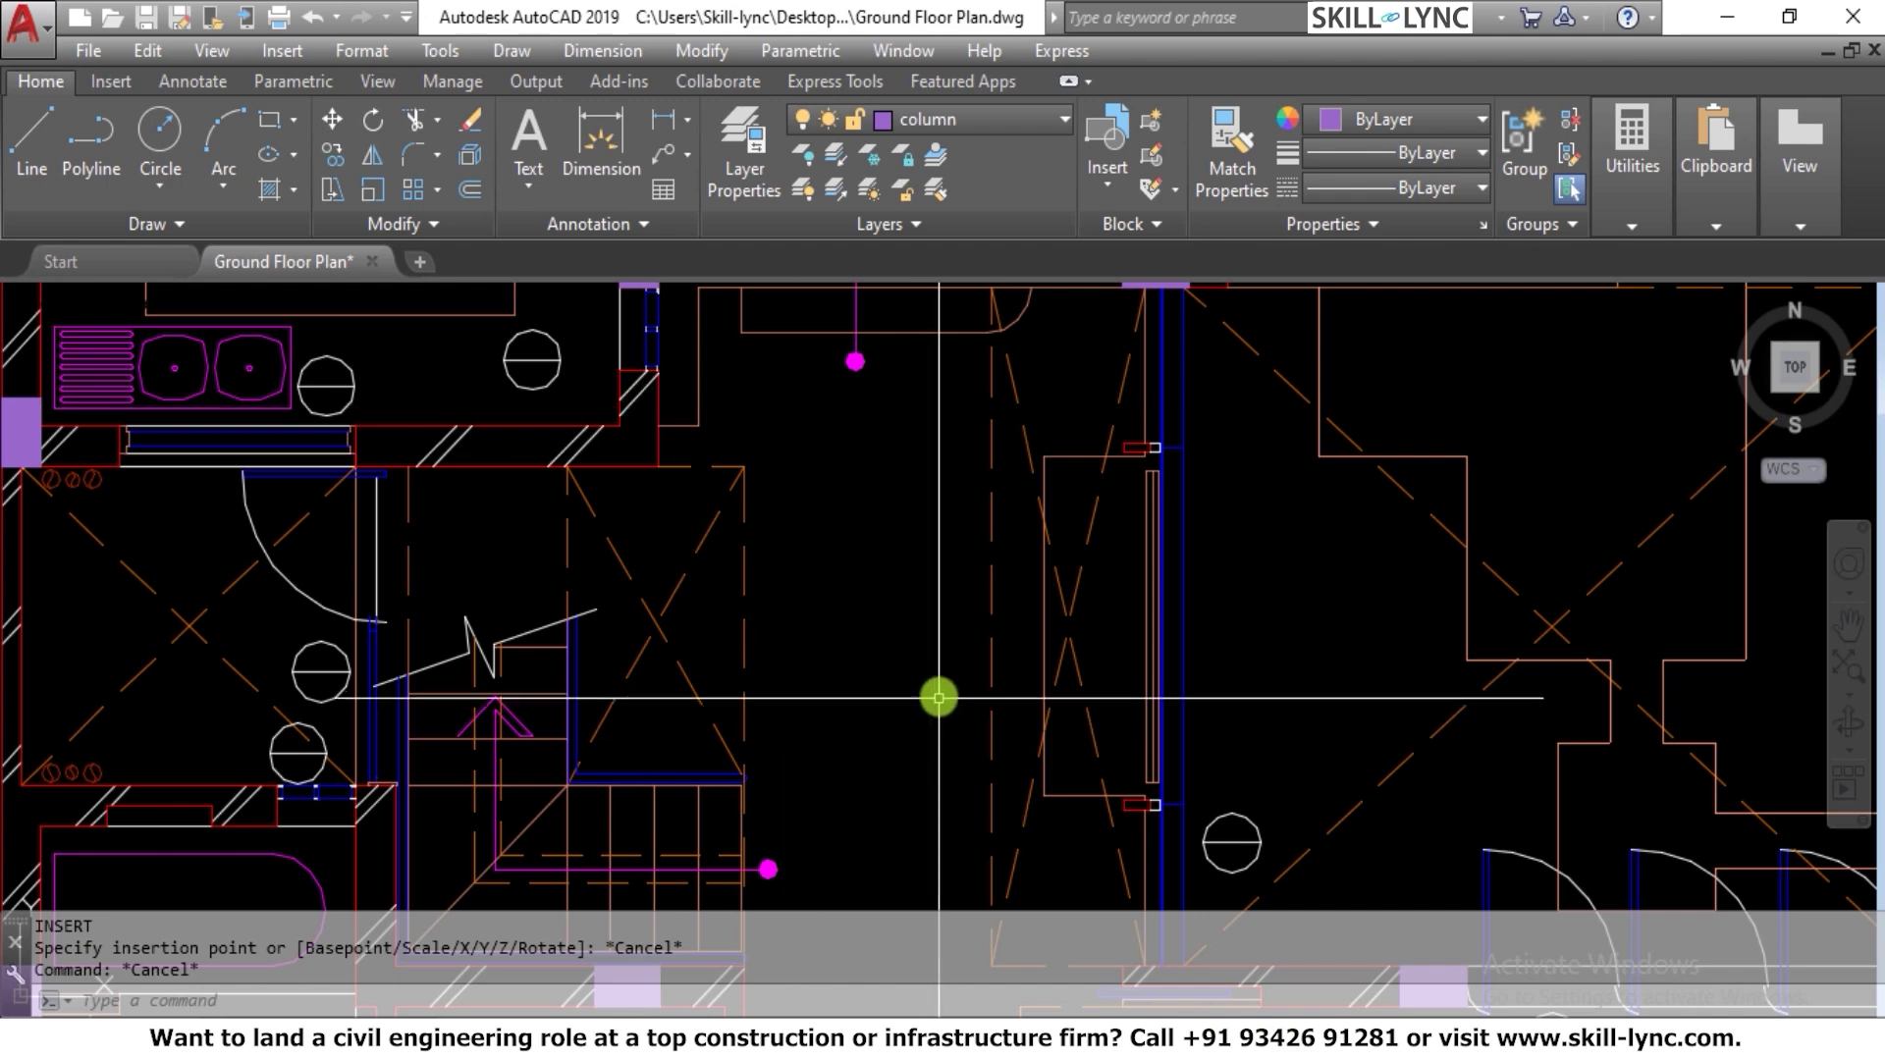
{"action": "scroll", "coordinate": [900, 675], "scroll_direction": "down", "scroll_amount": 2}
{"action": "scroll", "coordinate": [893, 566], "scroll_direction": "up", "scroll_amount": 2}
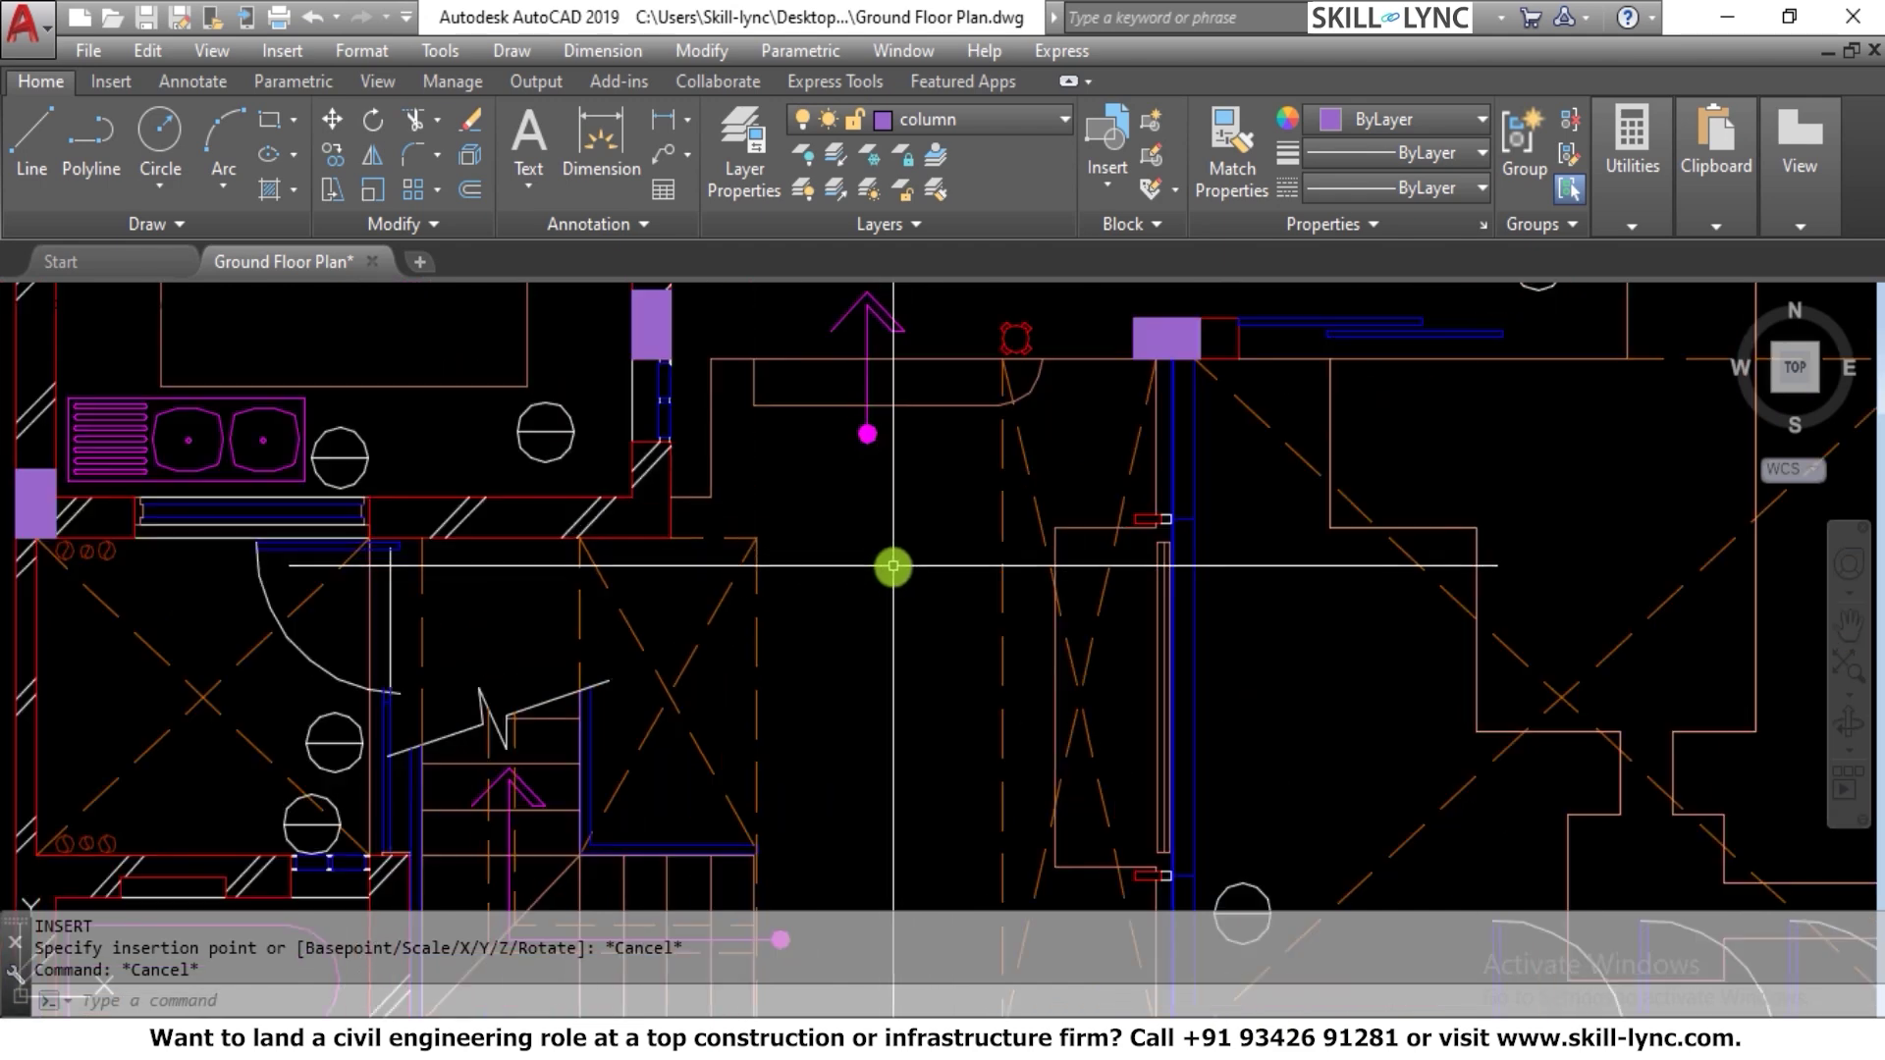